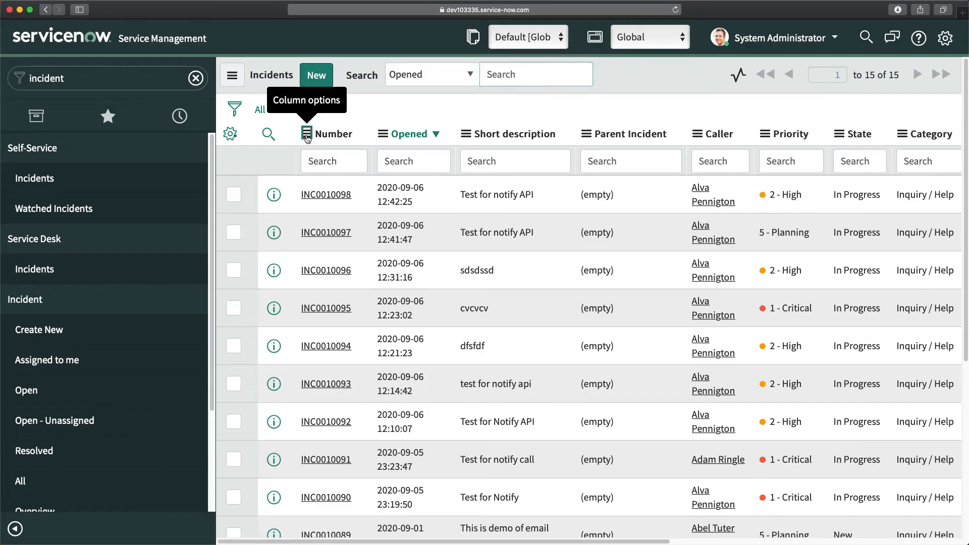
Open the Incident table's business rules from the Incidents list and start a new rule
left_click(306, 135)
mouse_move(401, 285)
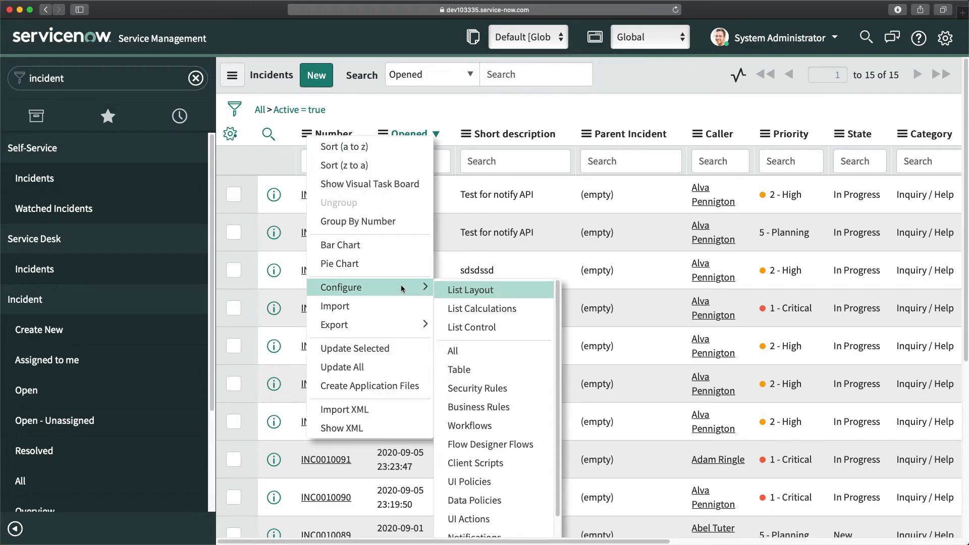
left_click(471, 404)
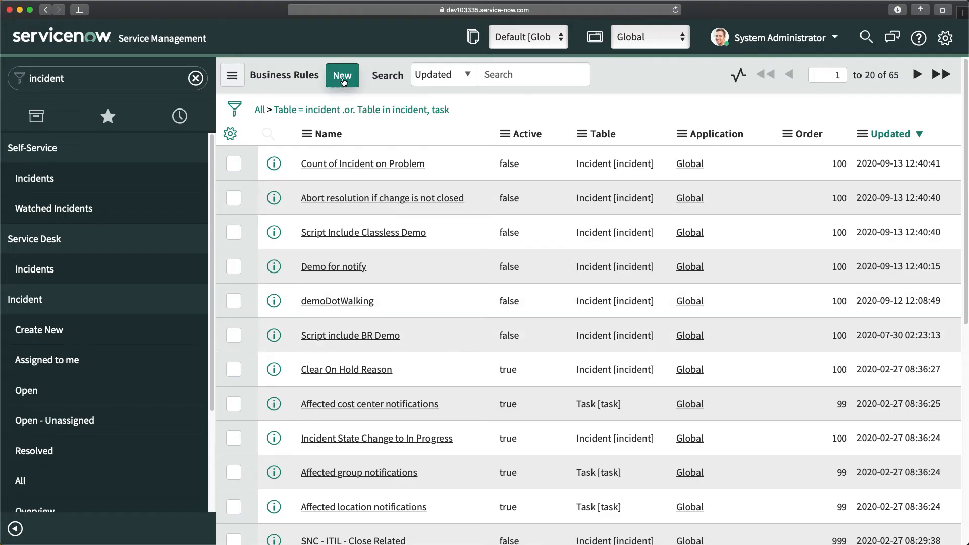
left_click(343, 79)
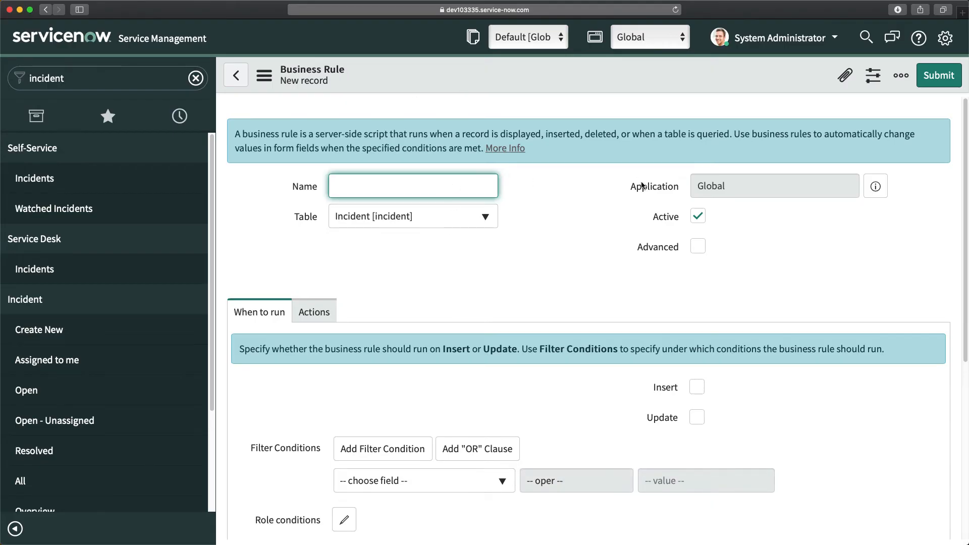
Name the business rule DemoForBRConfig and enable its Advanced option
type("DemoFir")
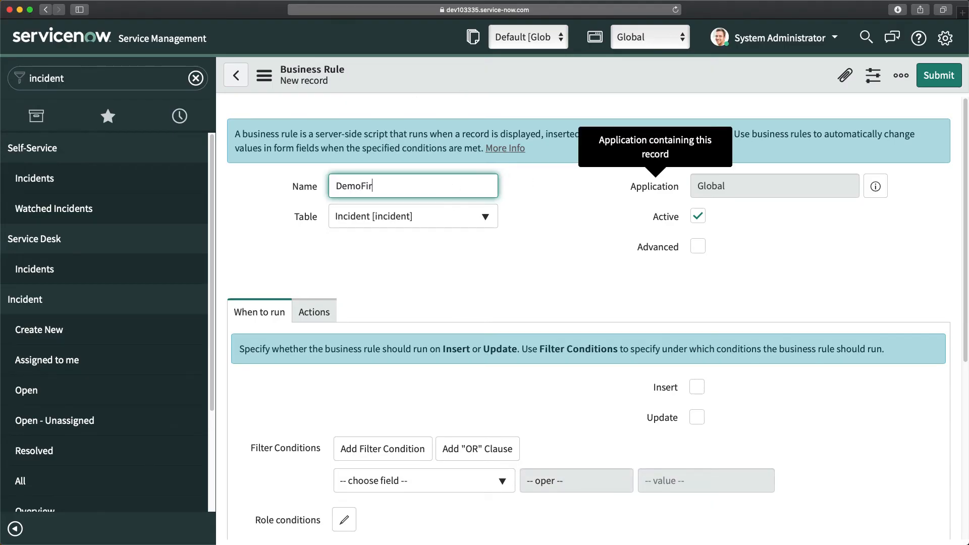
key("BackSpace")
key("BackSpace")
type("orBRConfig")
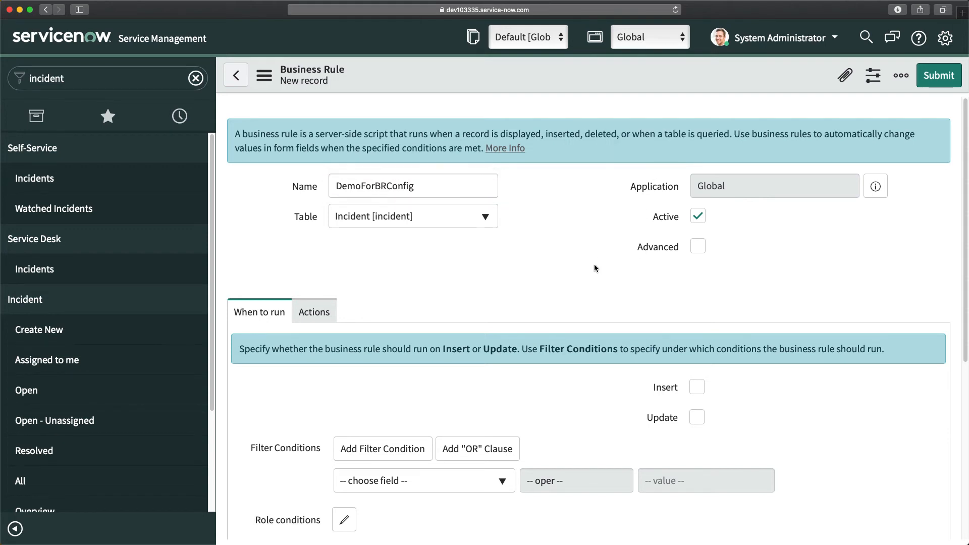
left_click(698, 247)
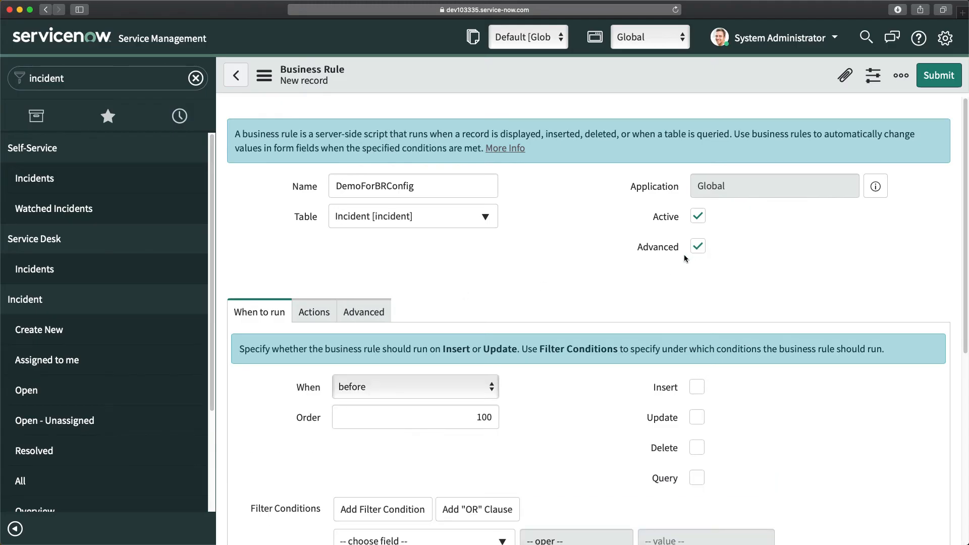
Keep the rule's timing at before and enable it for Insert
scroll(276, 355, "down", 3)
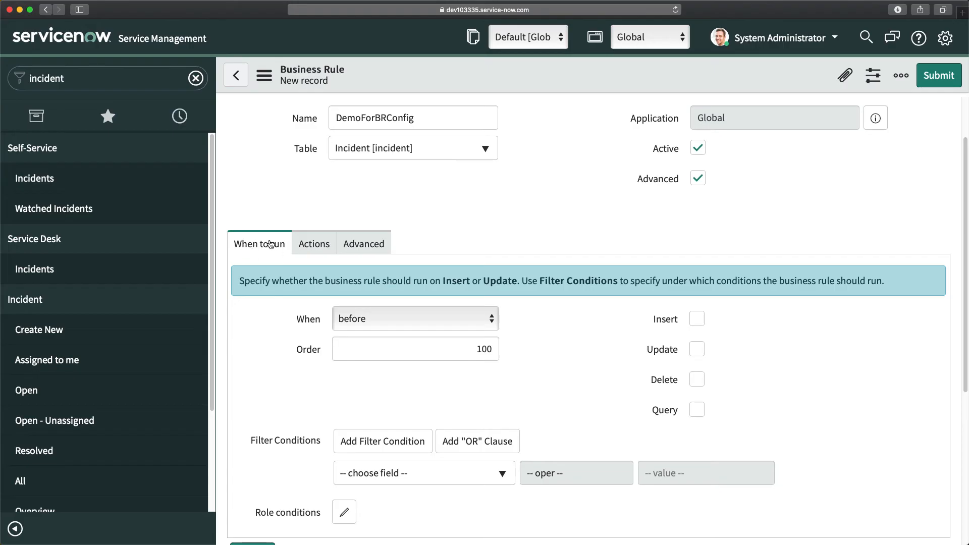
left_click(313, 244)
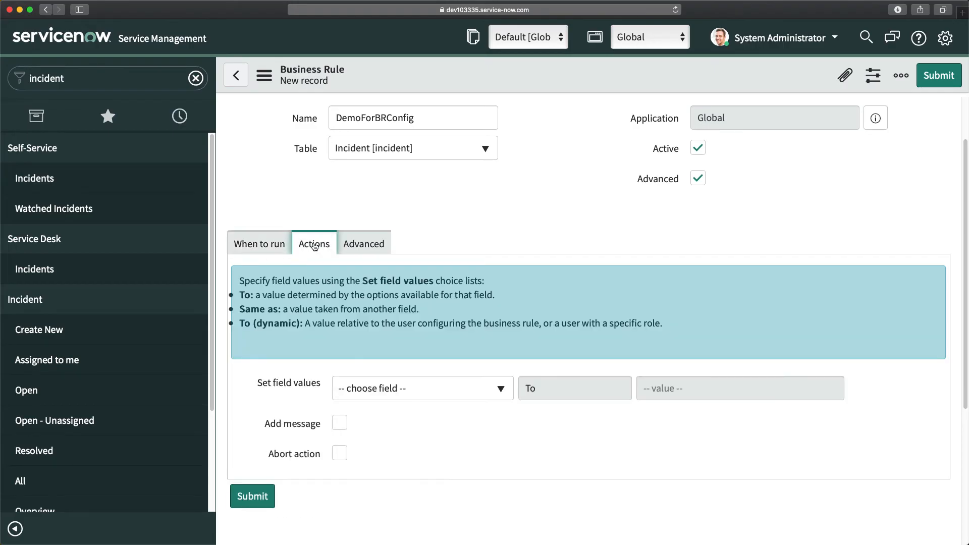
left_click(277, 247)
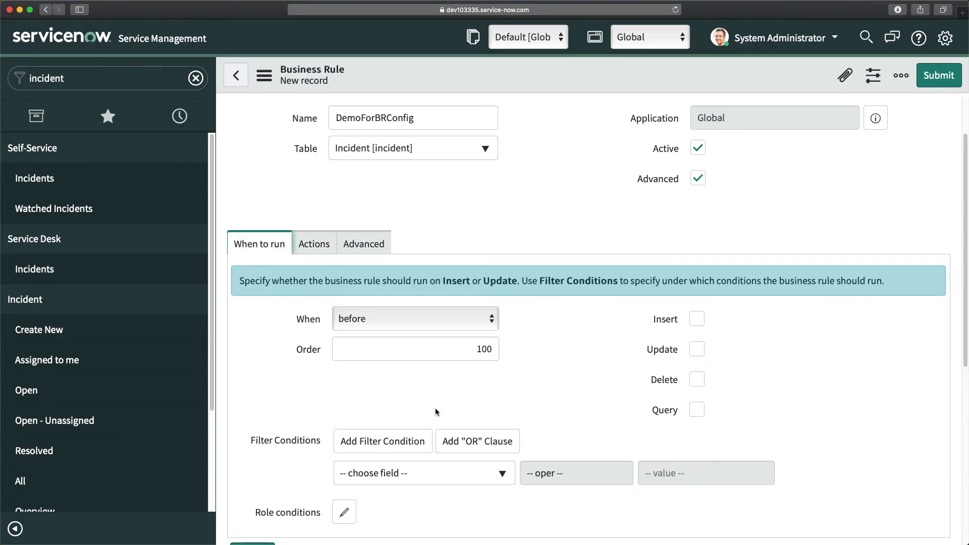
scroll(435, 412, "down", 1)
left_click(387, 301)
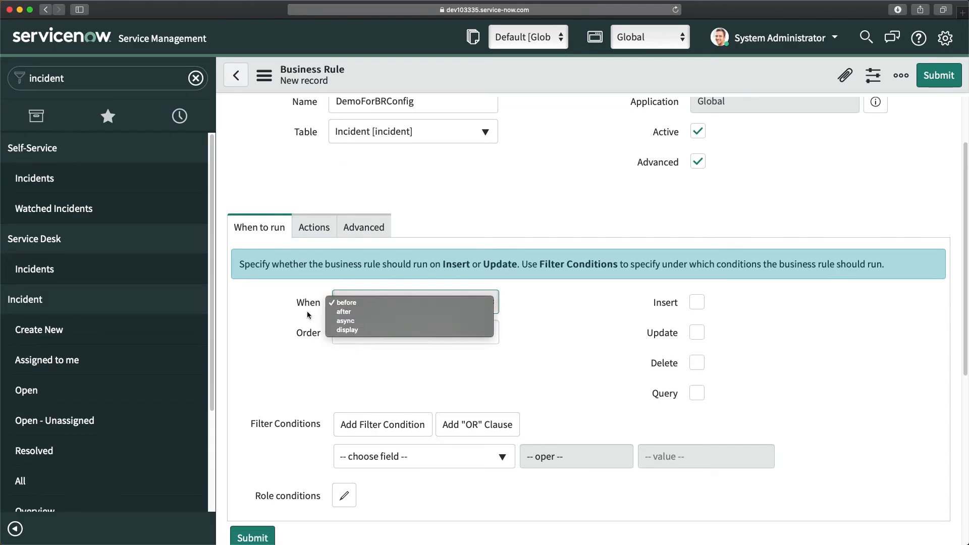
left_click(272, 329)
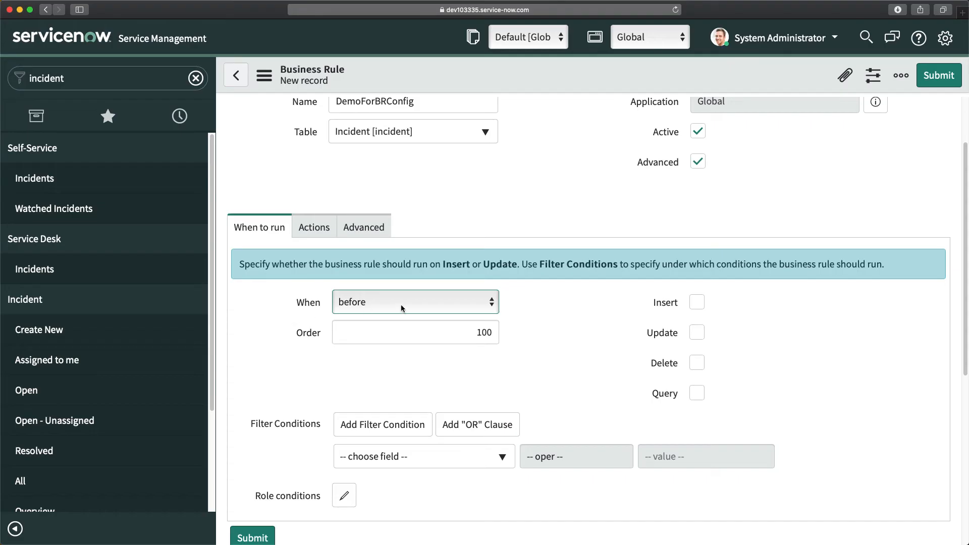
left_click(697, 302)
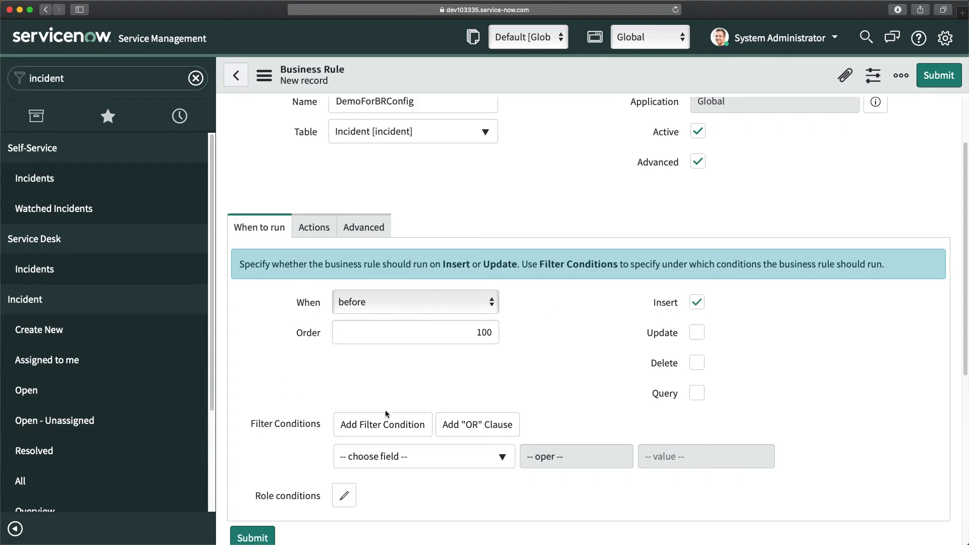
Add a filter condition so the rule runs when Category is Network
scroll(374, 412, "down", 3)
left_click(424, 391)
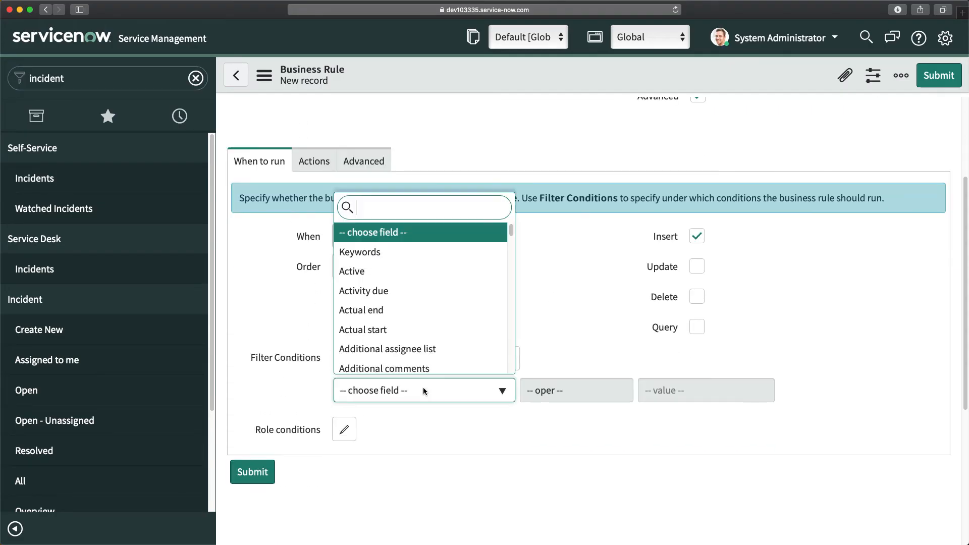
type("cate")
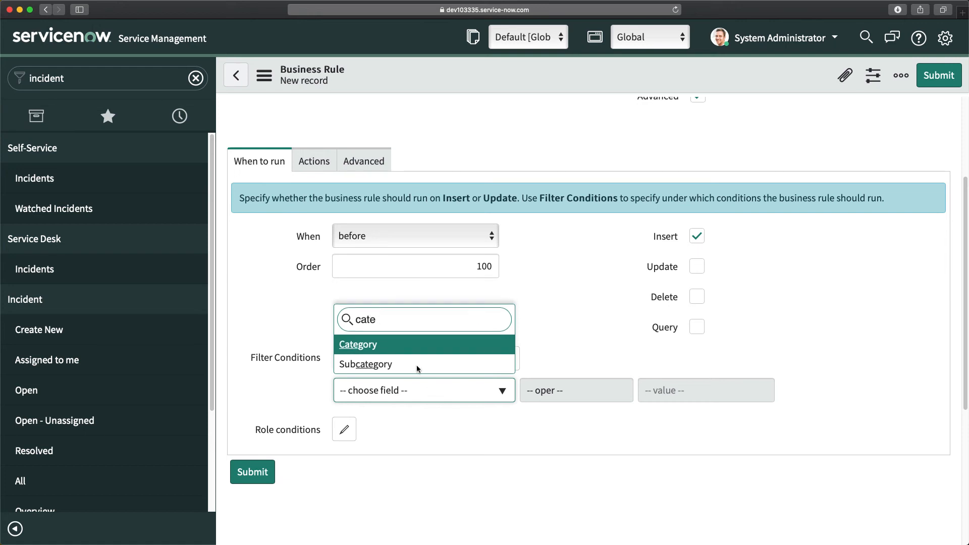
left_click(407, 343)
left_click(668, 390)
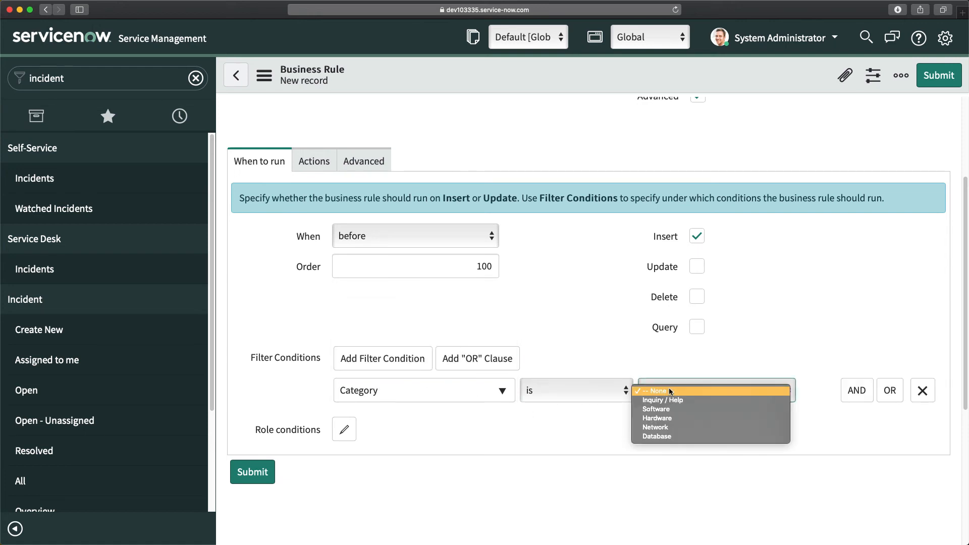
left_click(661, 427)
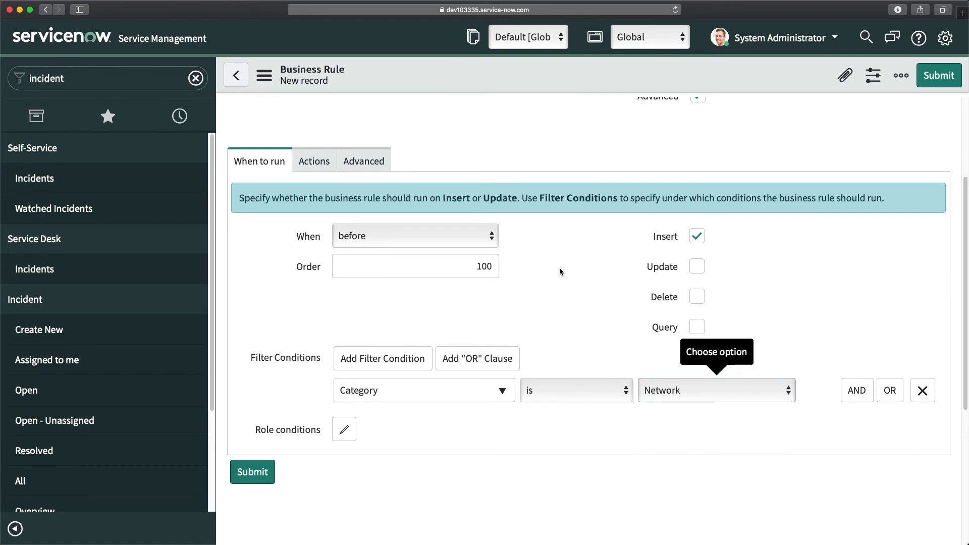
Add a rule action that sets the Assignment group field to Network
left_click(309, 162)
left_click(408, 311)
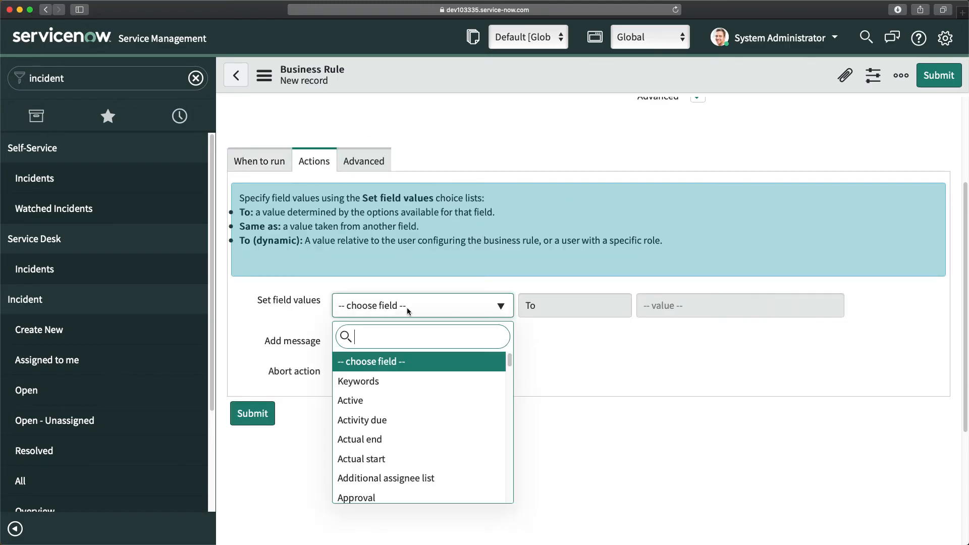
type("ass")
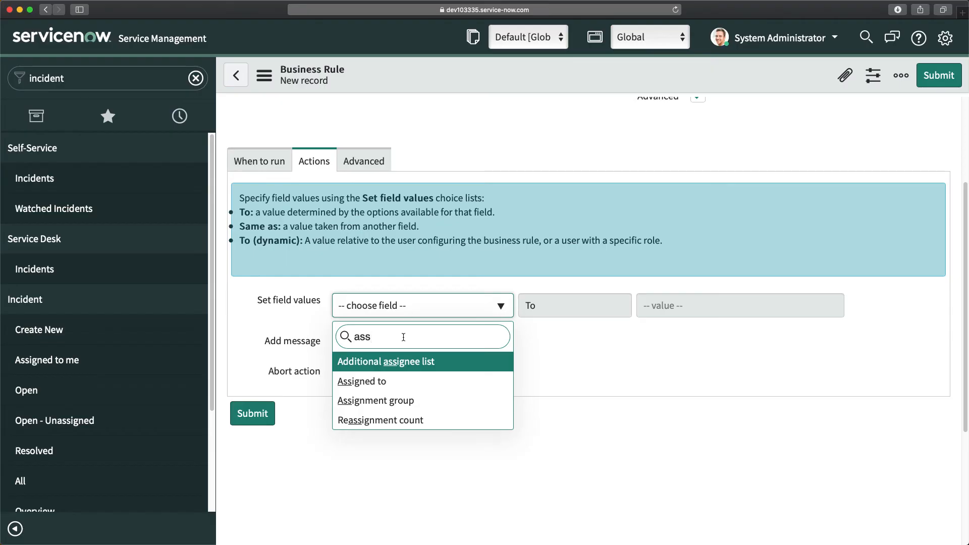
left_click(408, 401)
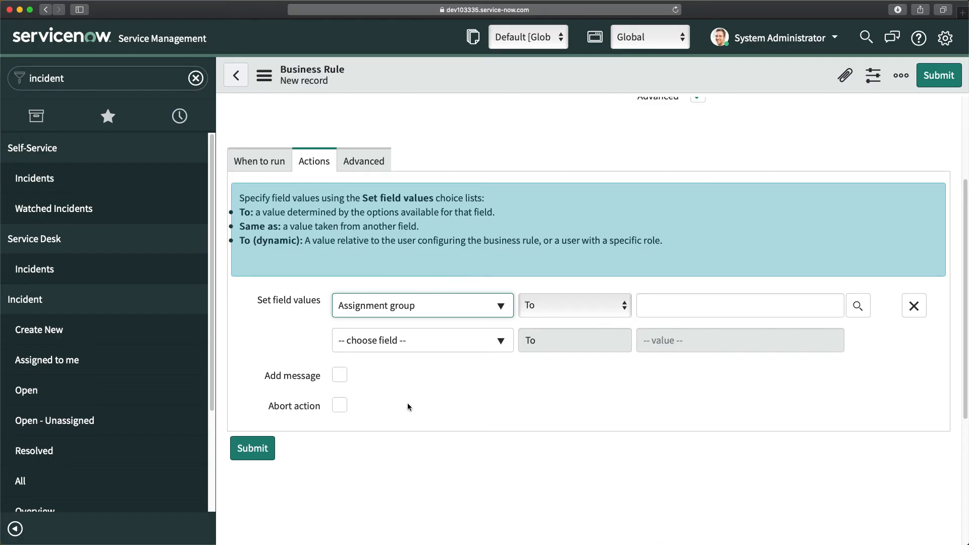
left_click(716, 305)
type("net")
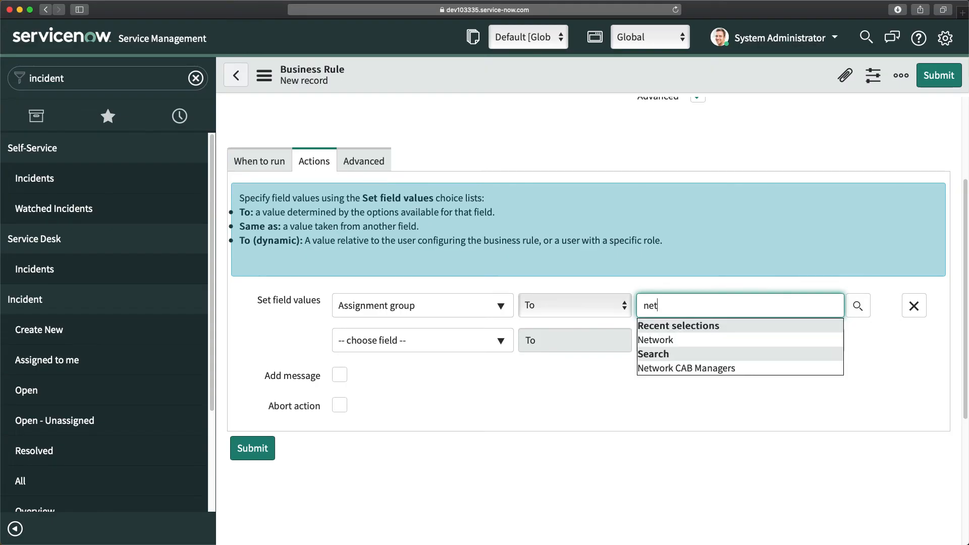
left_click(655, 340)
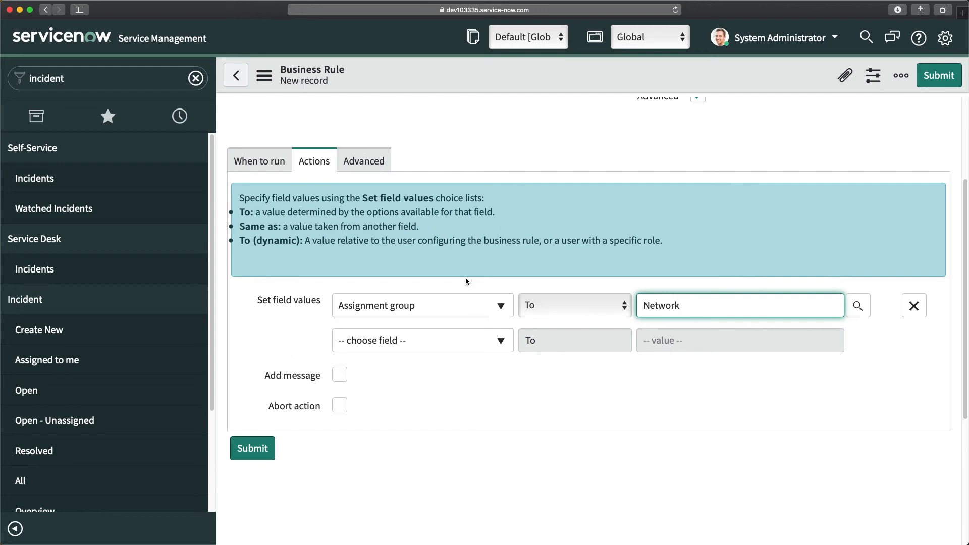
Save the DemoForBRConfig business rule and stay on its form
scroll(504, 267, "down", 5)
scroll(552, 253, "up", 7)
right_click(523, 72)
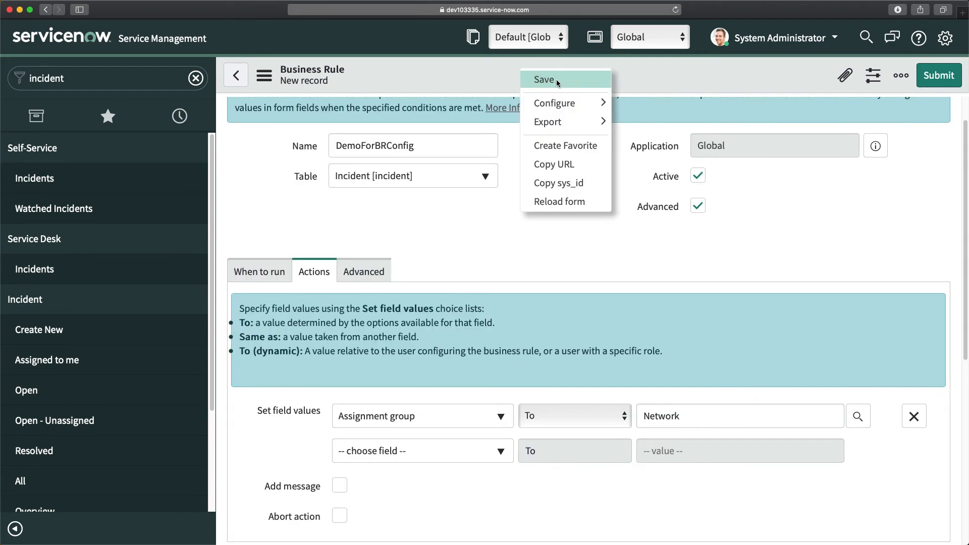
left_click(557, 80)
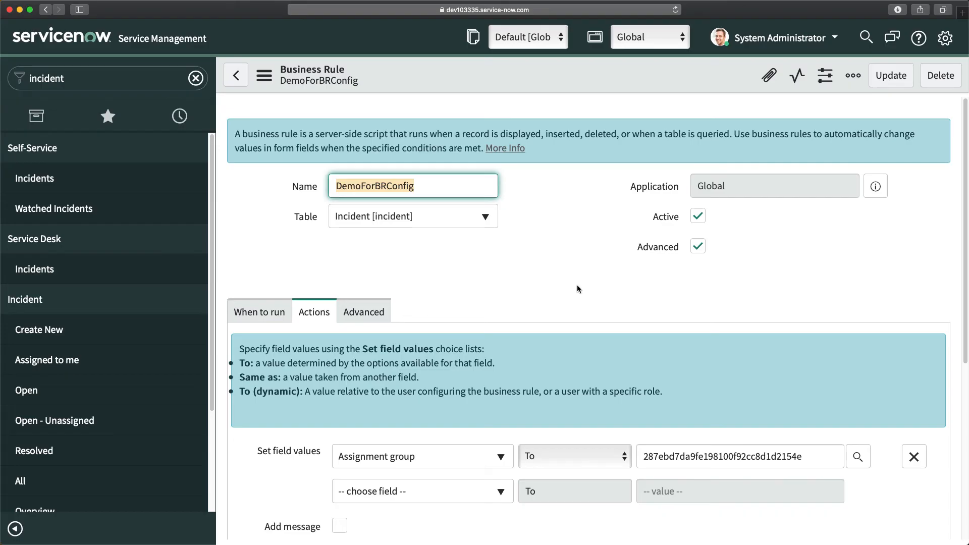
Open a new incident form in a separate browser tab and select a recently used caller
left_click(32, 333, "super")
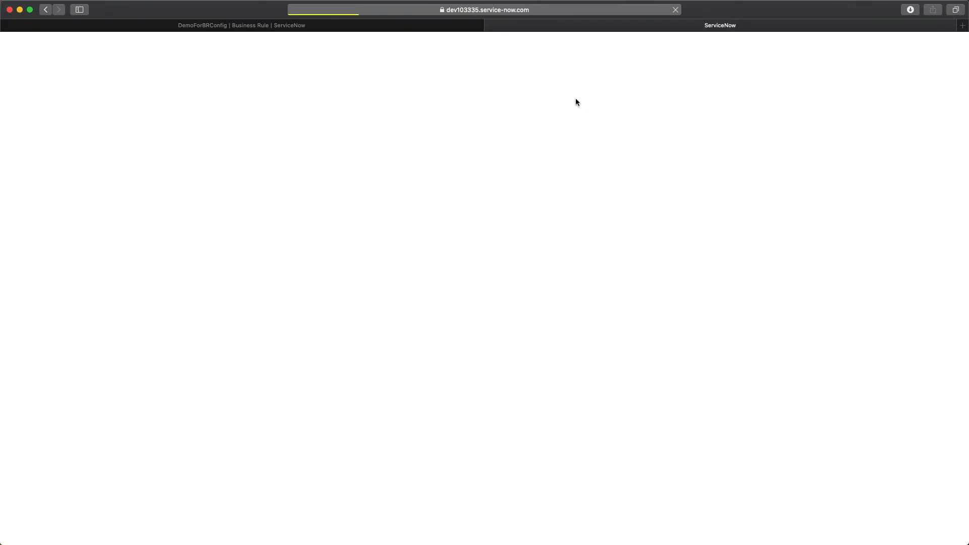
left_click(238, 135)
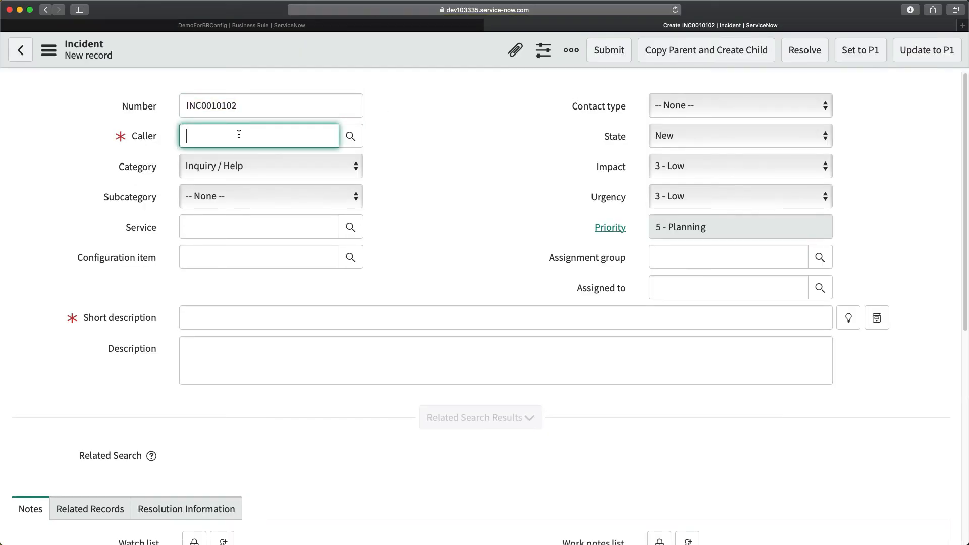
left_click(222, 183)
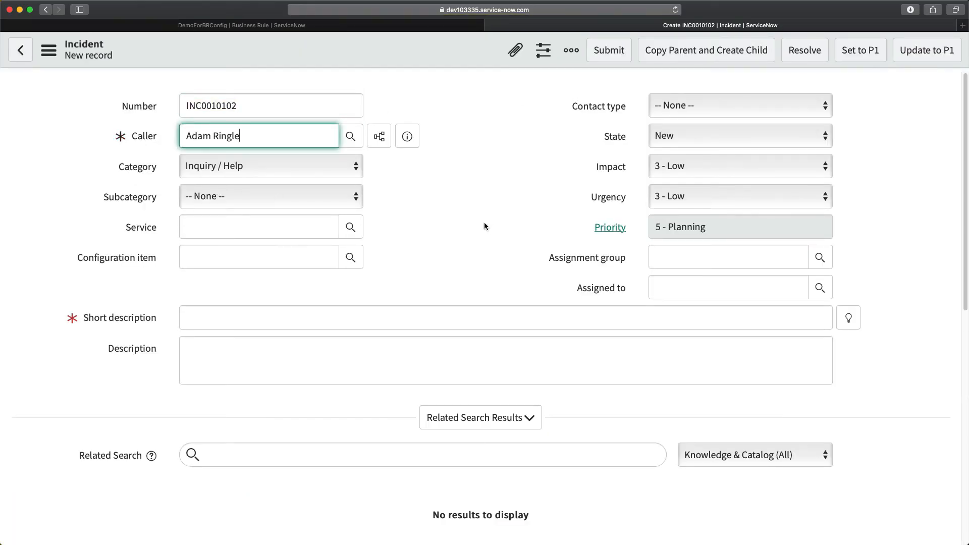
Enter "Test for BR" as the incident's short description
left_click(277, 319)
type("Test")
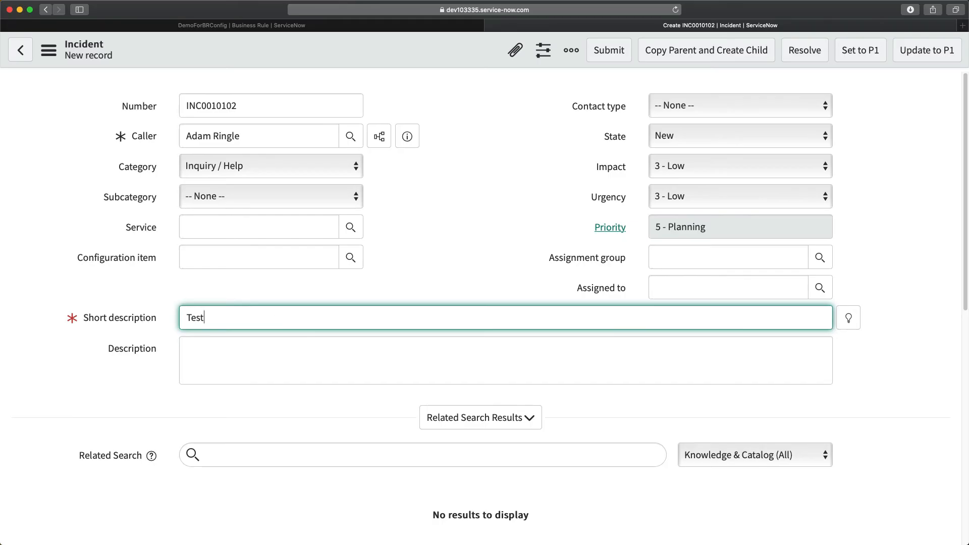
type(" fior")
key("BackSpace")
key("BackSpace")
key("BackSpace")
type("or BR")
left_click(691, 255)
type("n")
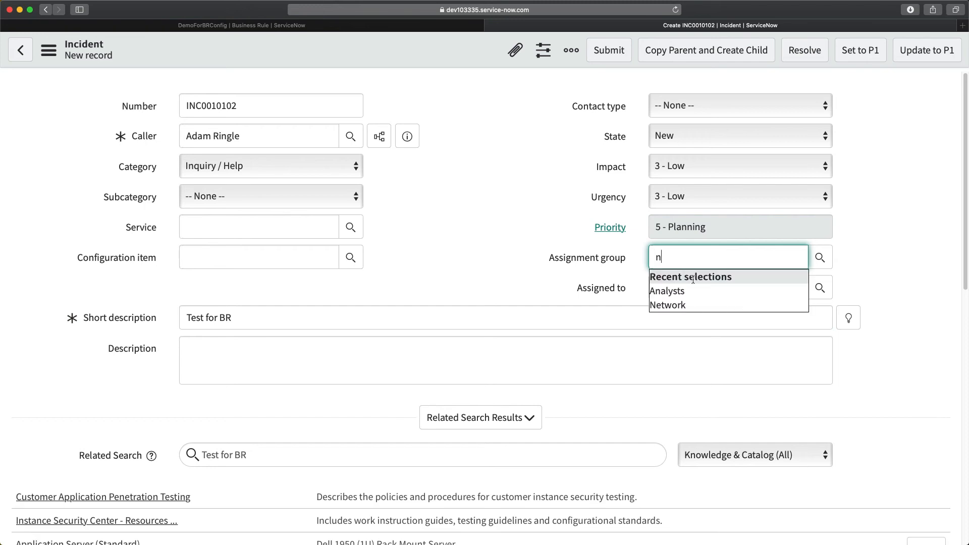
left_click(681, 291)
left_click(507, 164)
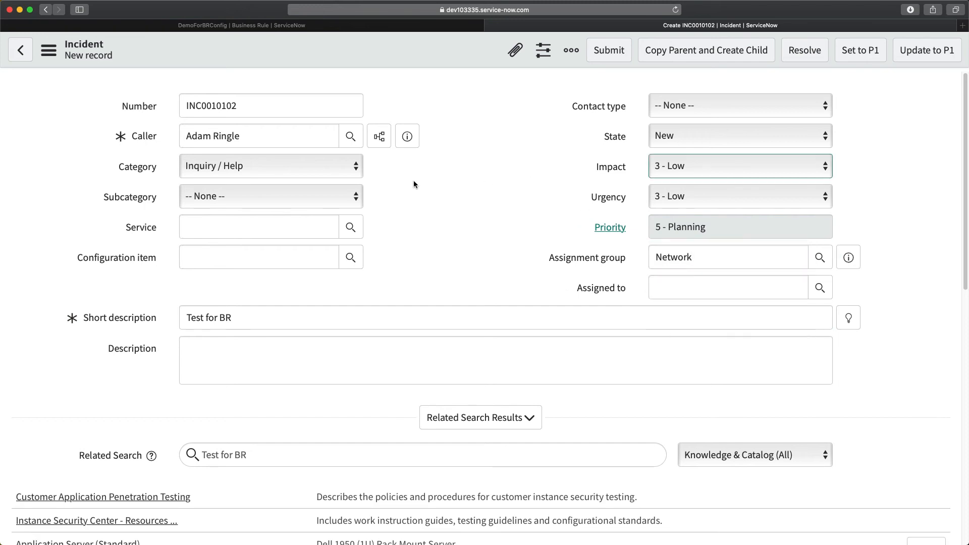
left_click_drag(700, 257, 531, 247)
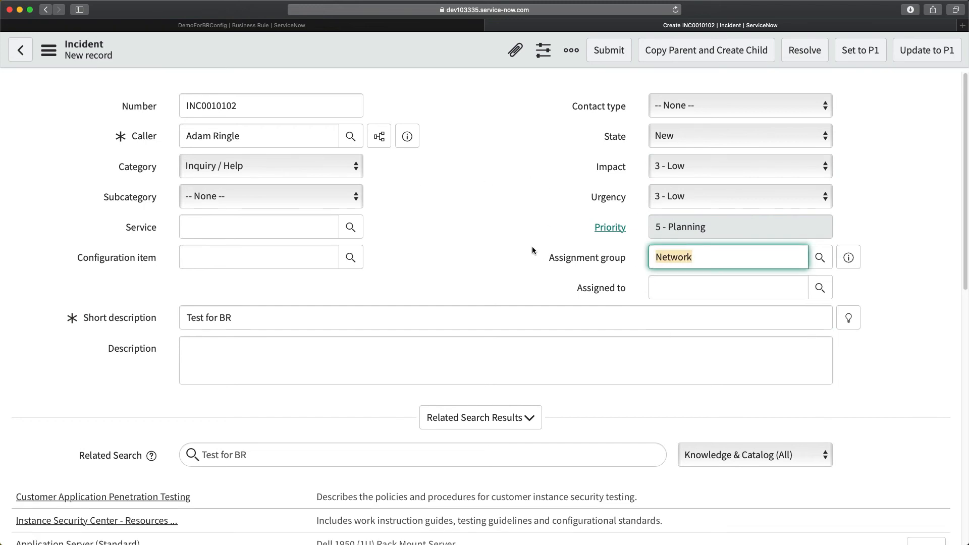
key("BackSpace")
left_click(493, 205)
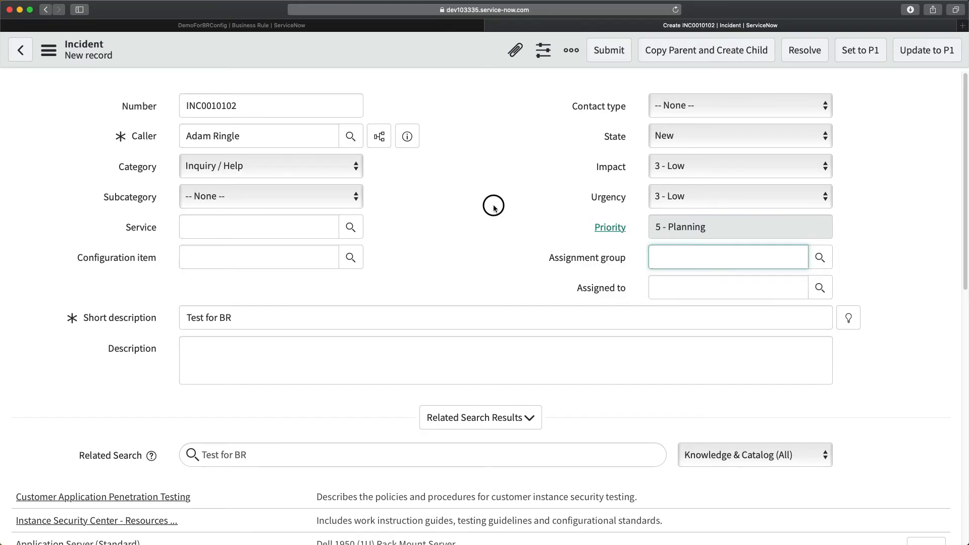
Set the new incident's category to Network
left_click(212, 166)
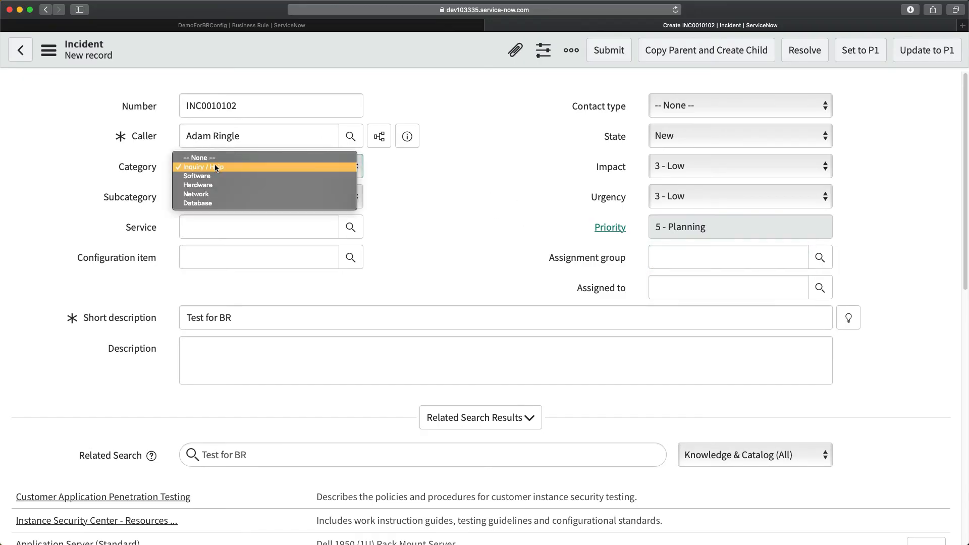
left_click(194, 194)
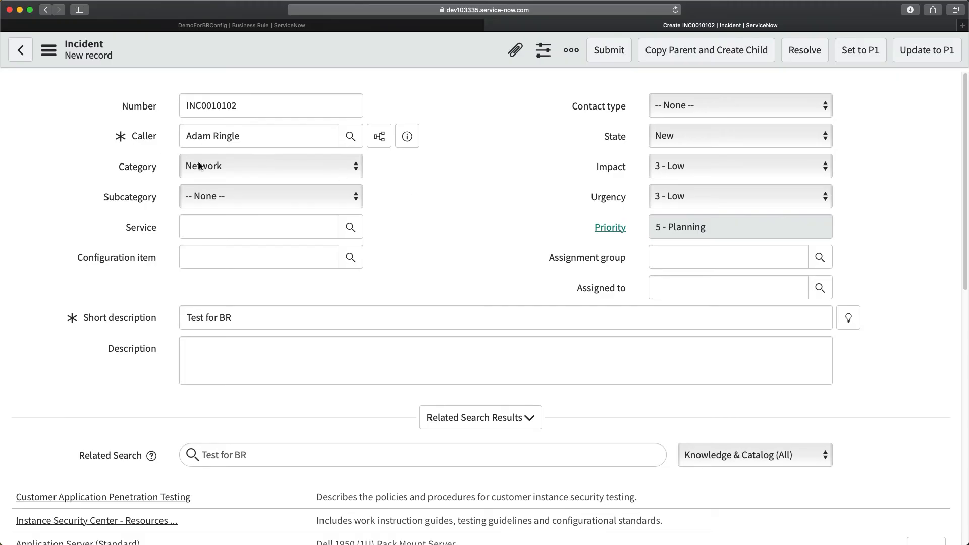
left_click(546, 198)
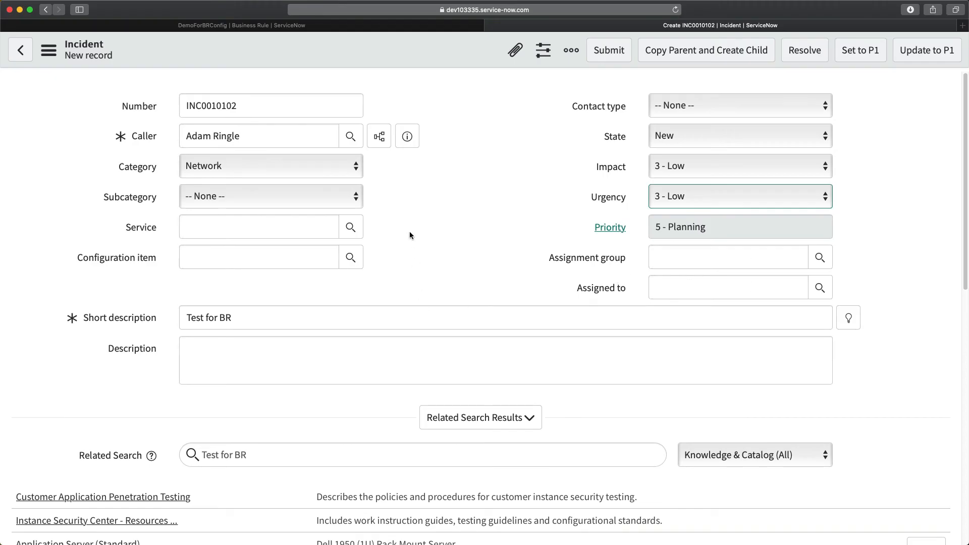
left_click(383, 203)
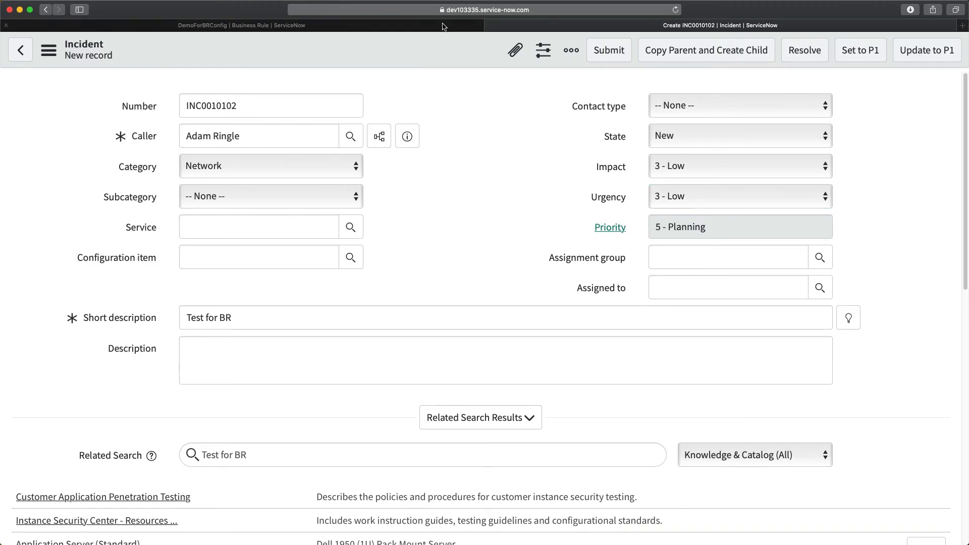
Save the new Network-category incident and stay on its form
right_click(432, 50)
left_click(455, 59)
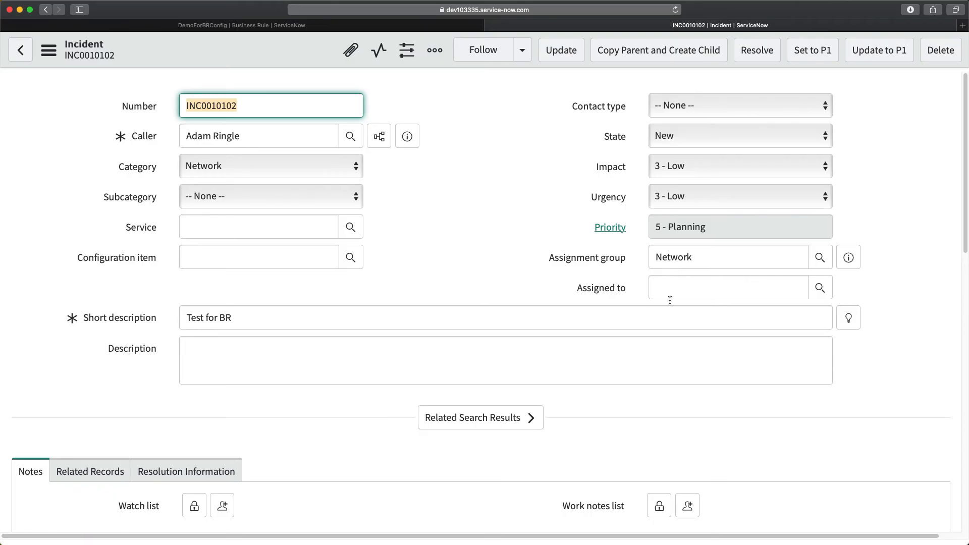
left_click(550, 174)
Return to the DemoForBRConfig business rule and remove the Assignment group field value from its actions
left_click(281, 26)
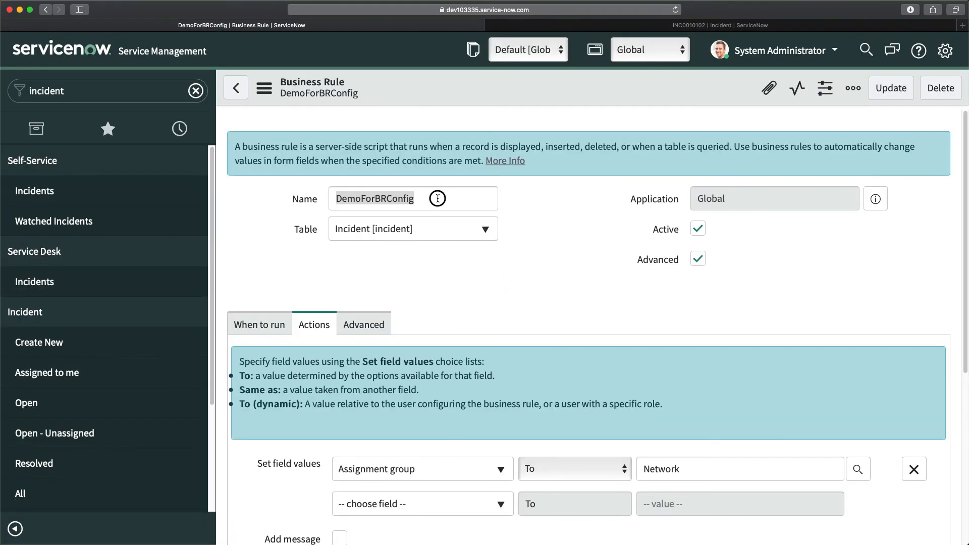
left_click(437, 198)
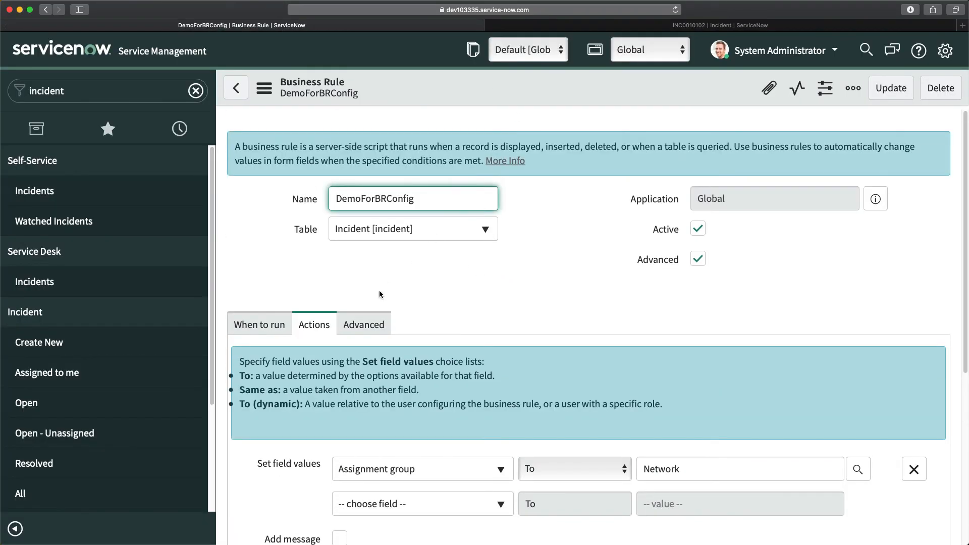
scroll(379, 294, "down", 3)
left_click(267, 238)
scroll(396, 432, "down", 1)
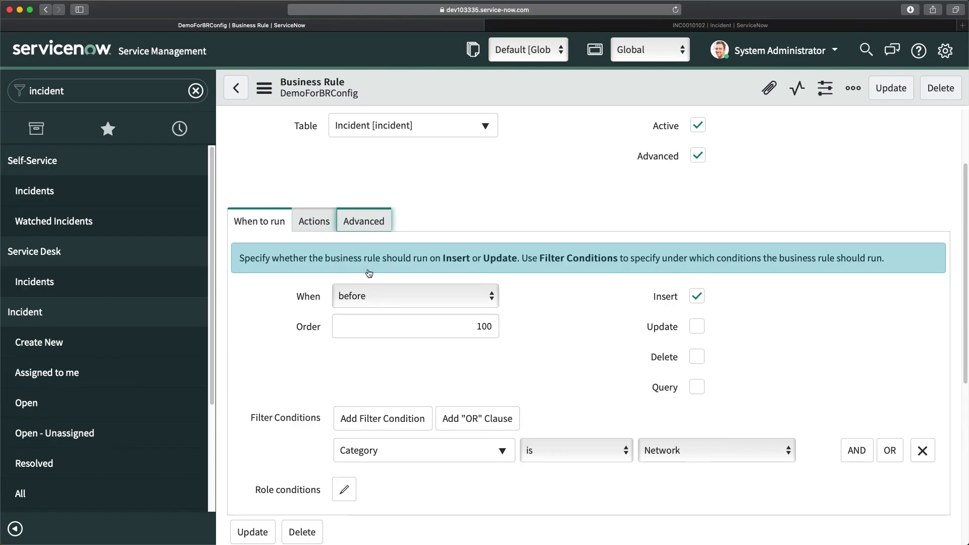
left_click(373, 227)
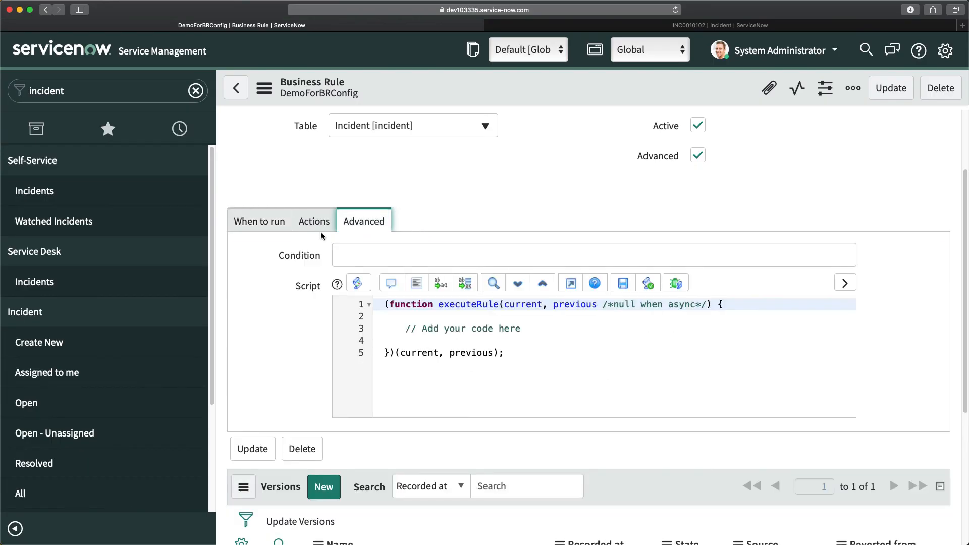
left_click(321, 225)
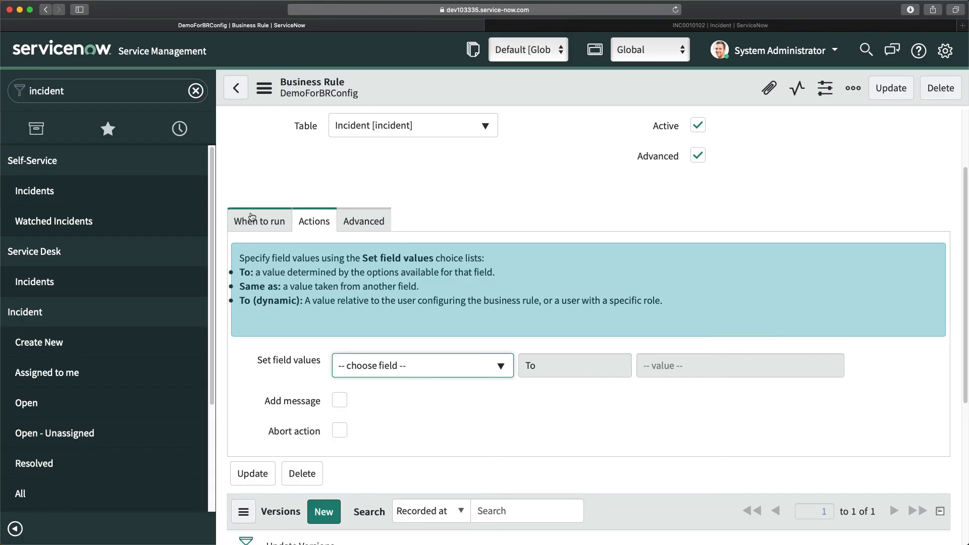
Add the line current.assignment_group = '' below the placeholder comment in the business rule's advanced script
left_click(252, 218)
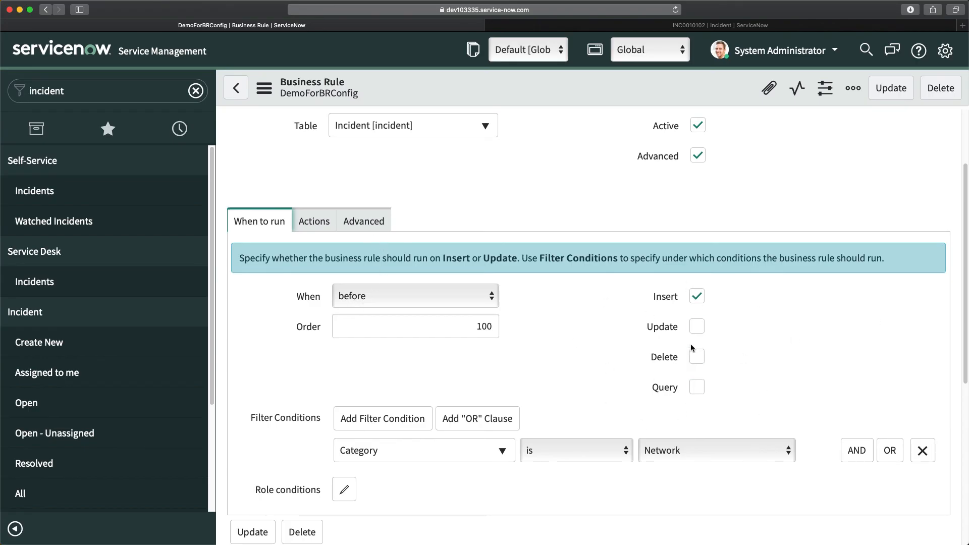
left_click(366, 224)
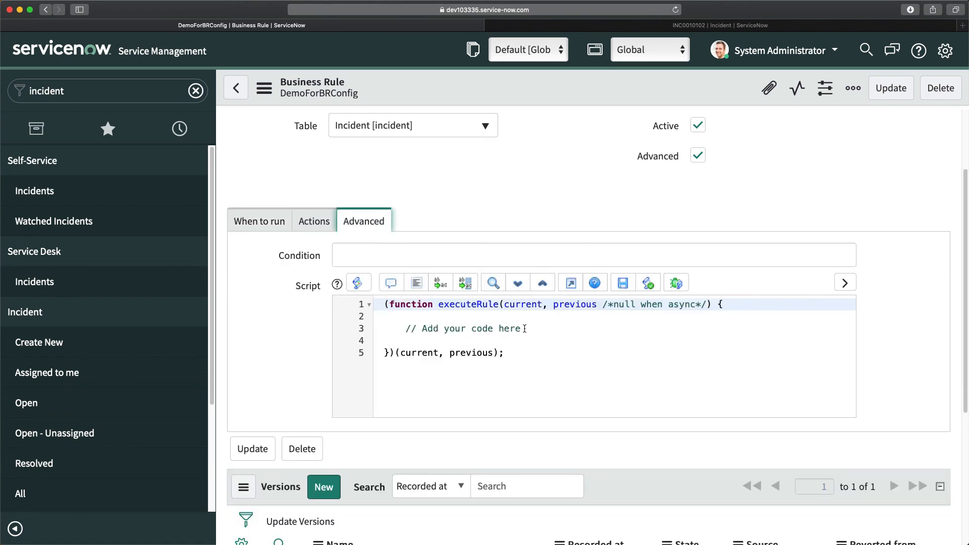
left_click(525, 329)
left_click(313, 222)
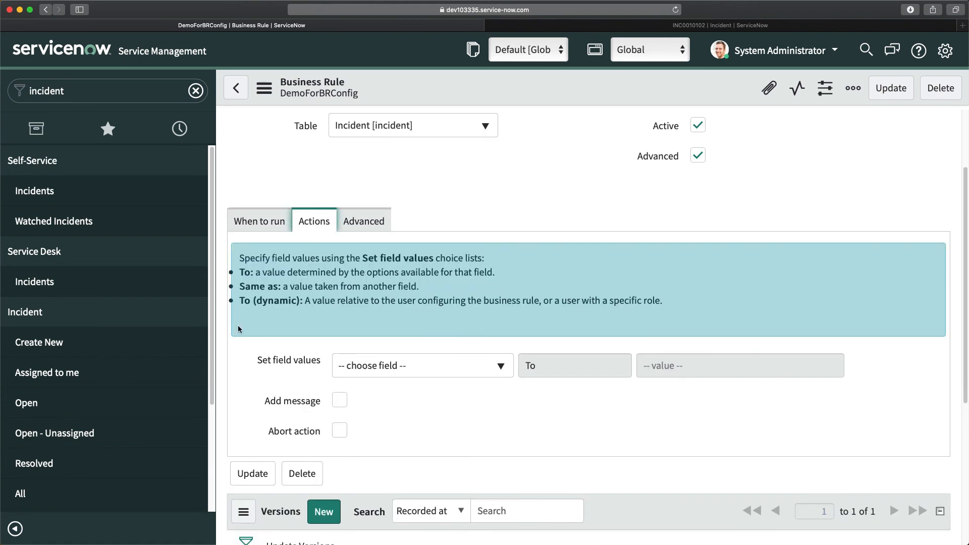
left_click(366, 221)
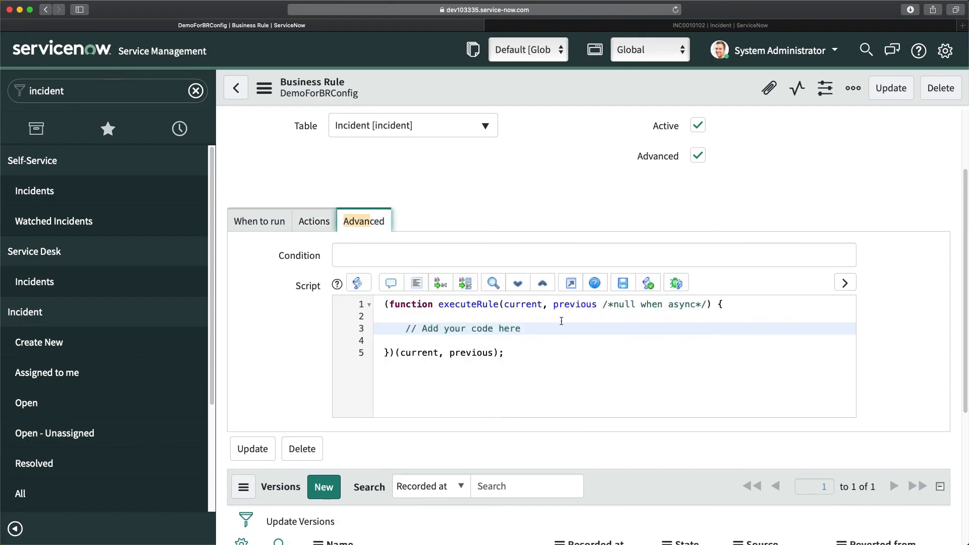
key("Return")
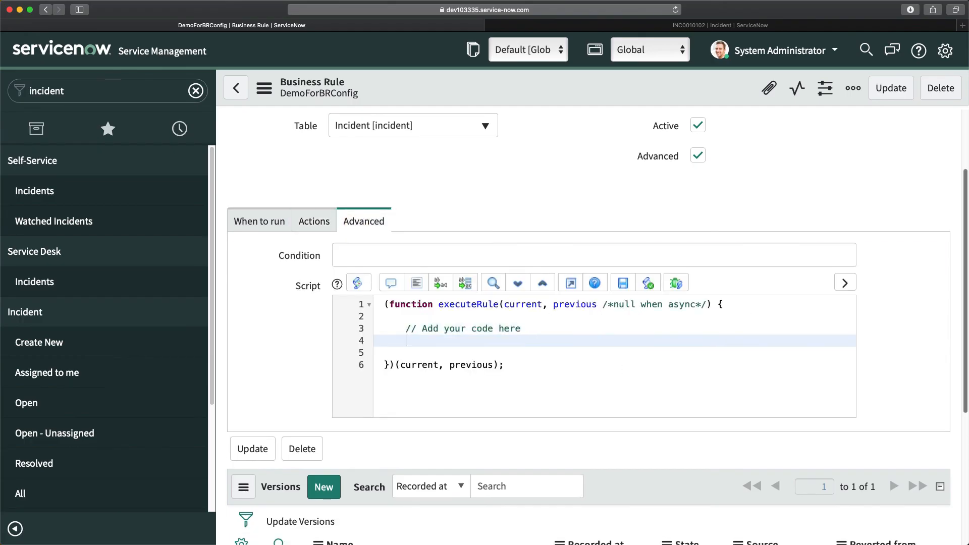
type("current.ass")
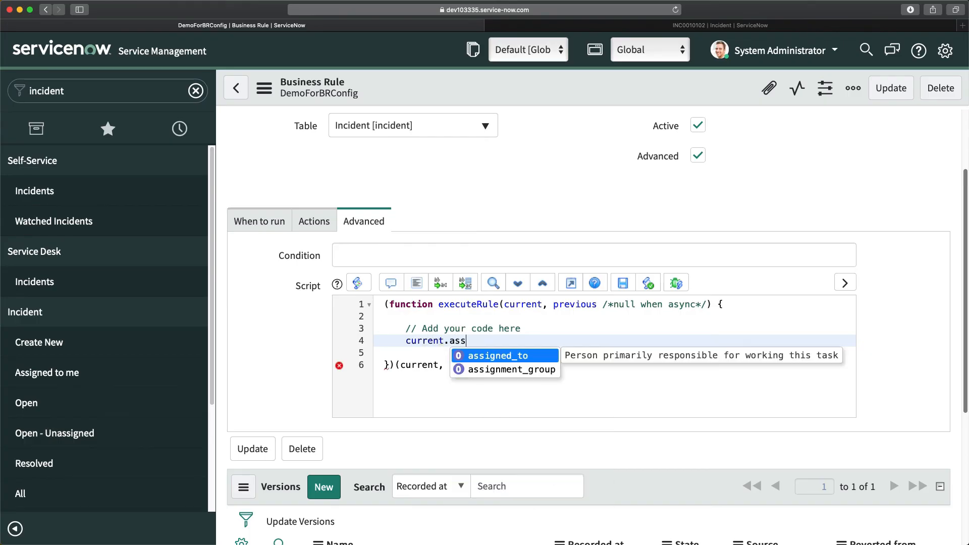
key("Down")
key("Return")
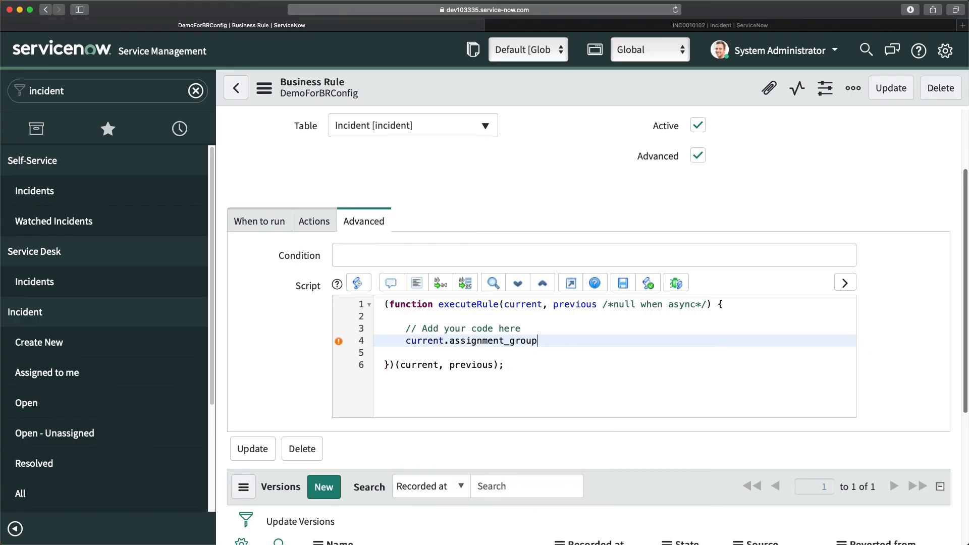
type("= ''")
Open the Network group's record from the test incident's assignment group and copy its sys_id
left_click(735, 28)
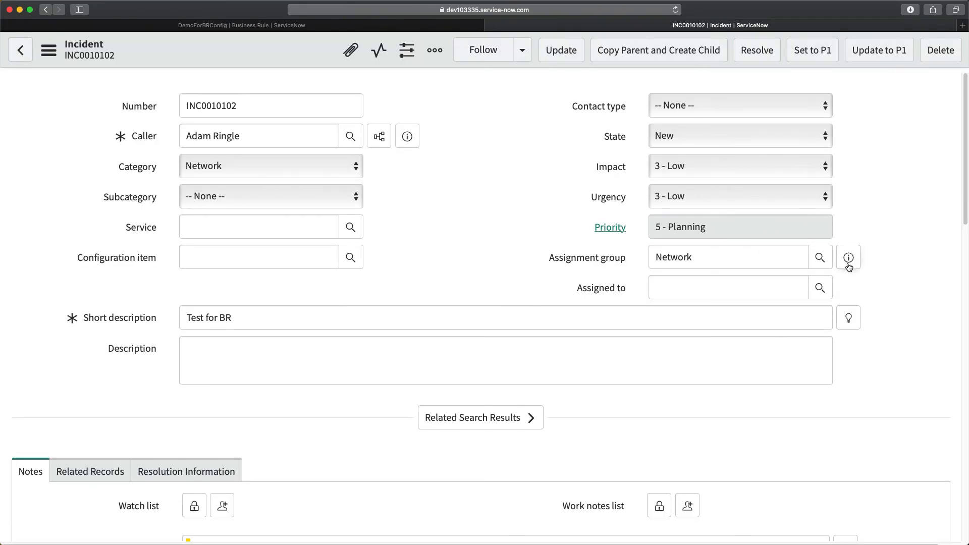
left_click(849, 259)
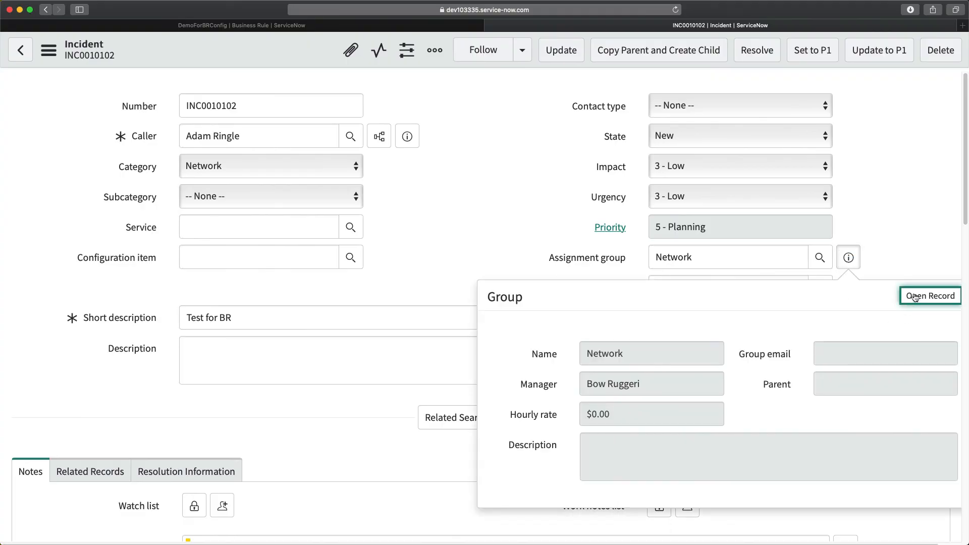
left_click(916, 297)
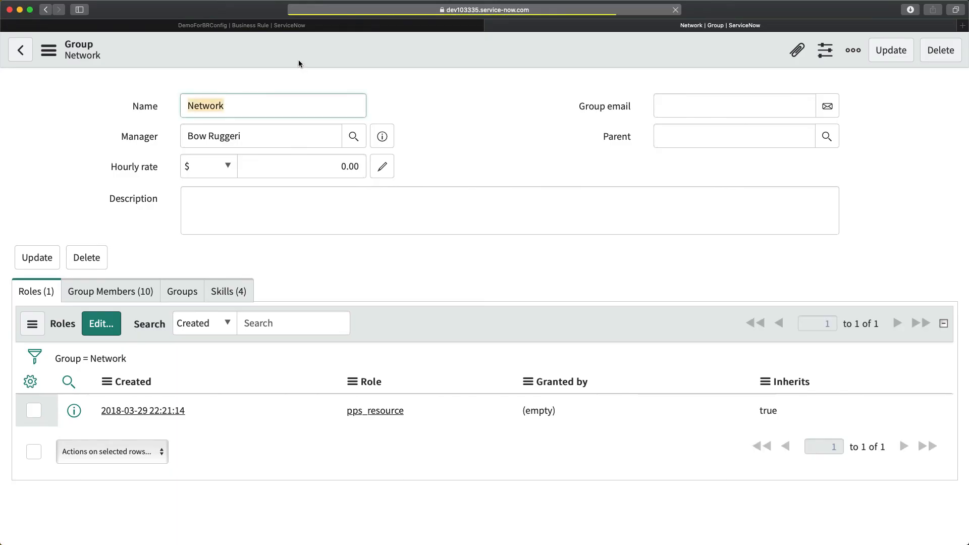
right_click(299, 60)
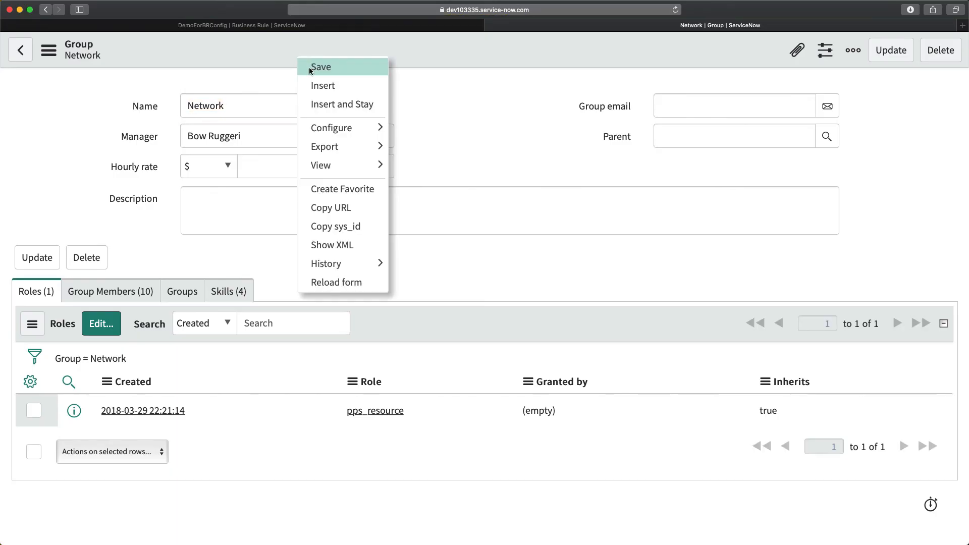
left_click(335, 226)
Complete the business rule's assignment_group line with the copied sys_id and a closing semicolon, and save the rule
left_click(241, 25)
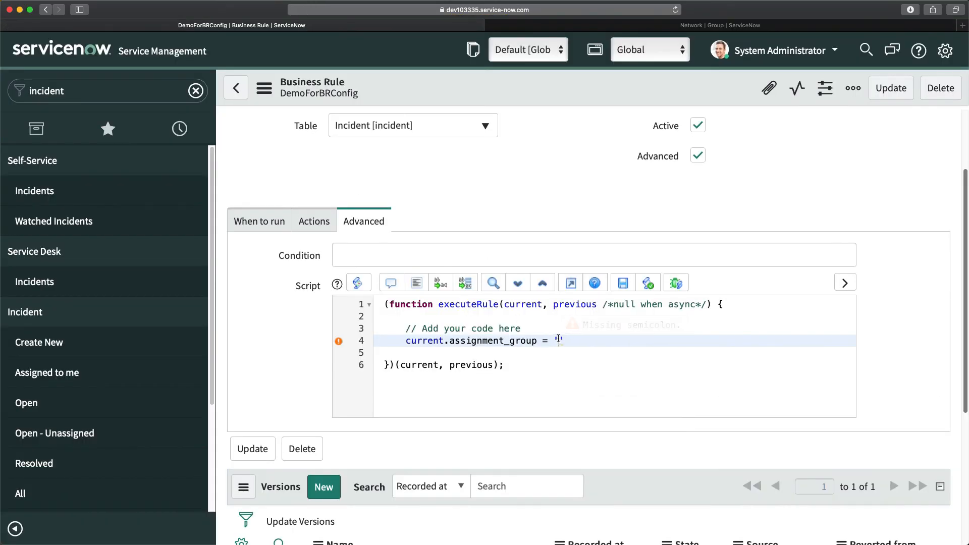
key("super+v")
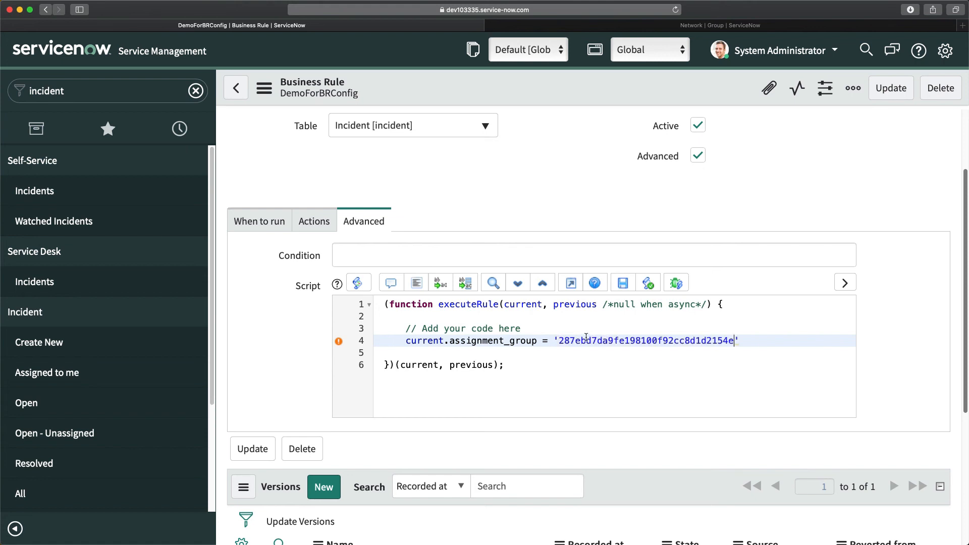
left_click(749, 337)
type(";")
right_click(519, 91)
left_click(544, 101)
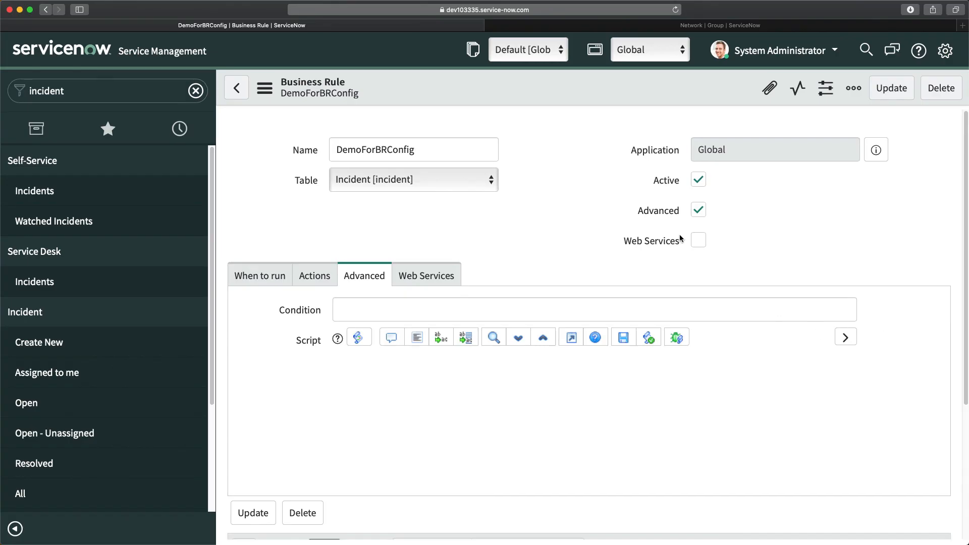
left_click(536, 257)
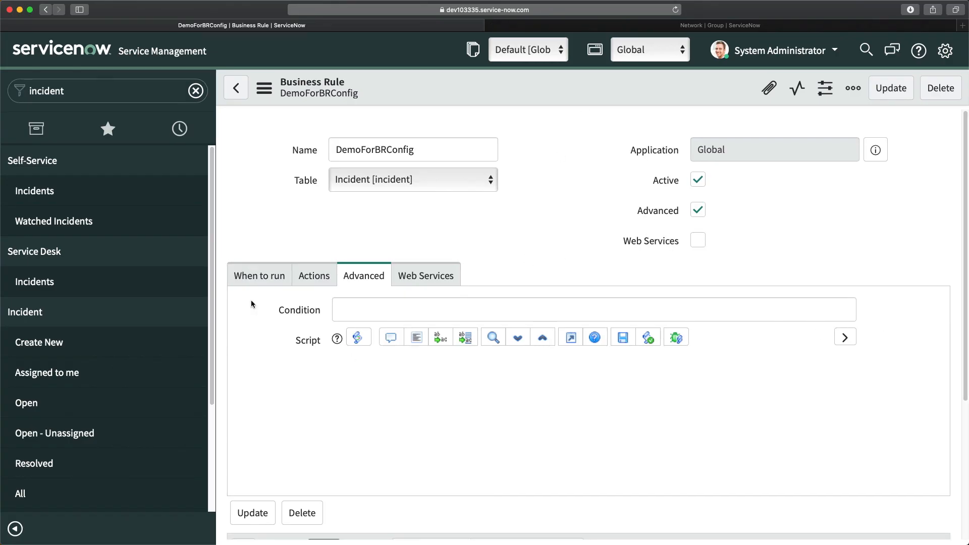
Close the Network group's browser tab and open a new incident form in a separate tab
left_click(724, 26)
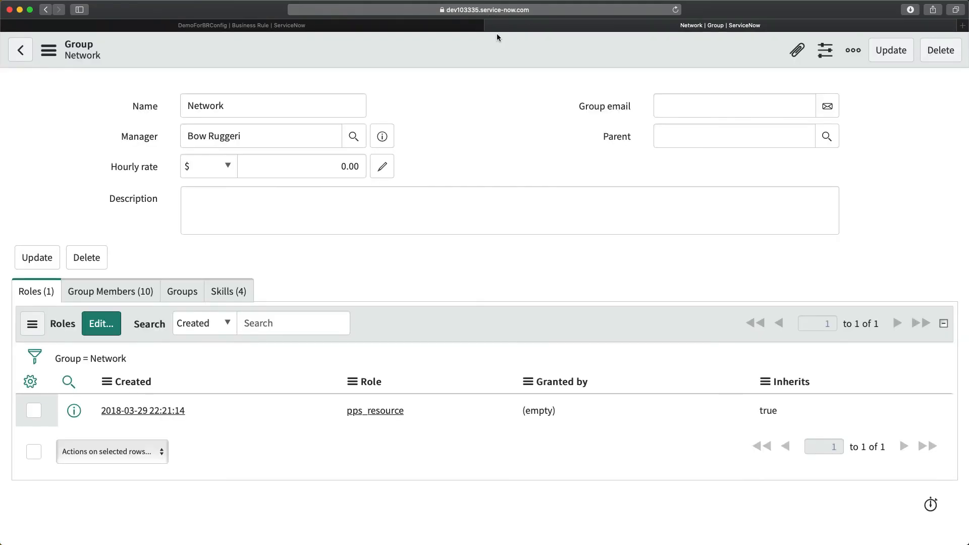
left_click(491, 25)
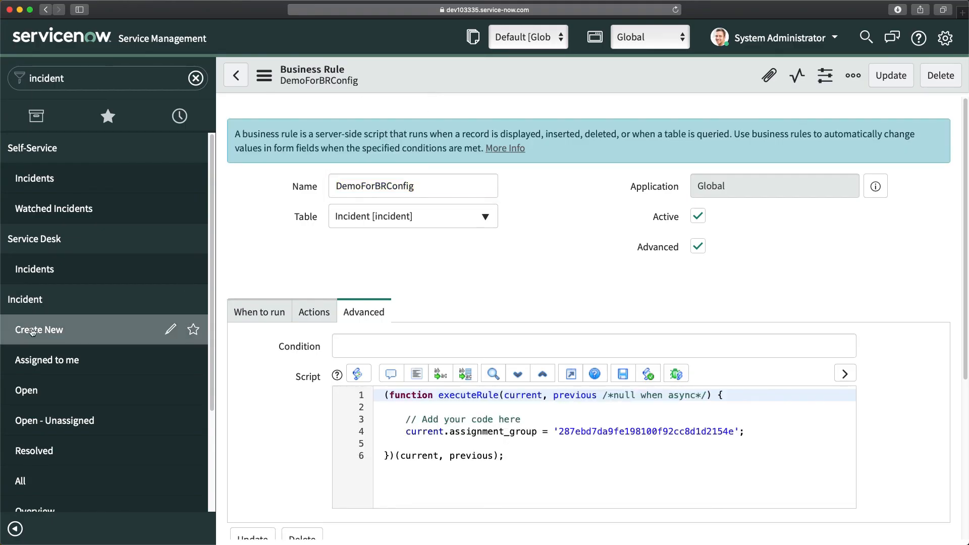
left_click(33, 330, "super")
key("ctrl+Tab")
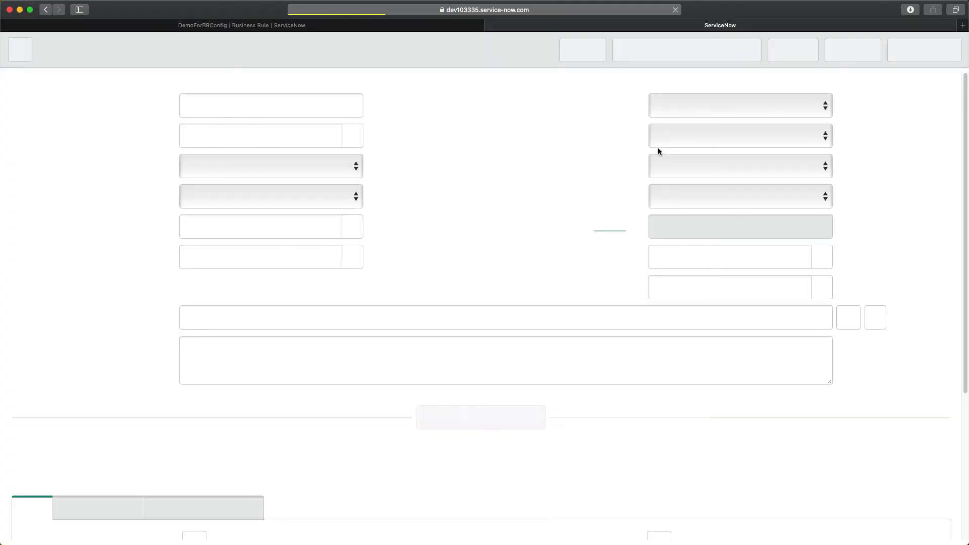
Select a recently used caller and enter "Tesor BR with script" as the new incident's short description
left_click(261, 141)
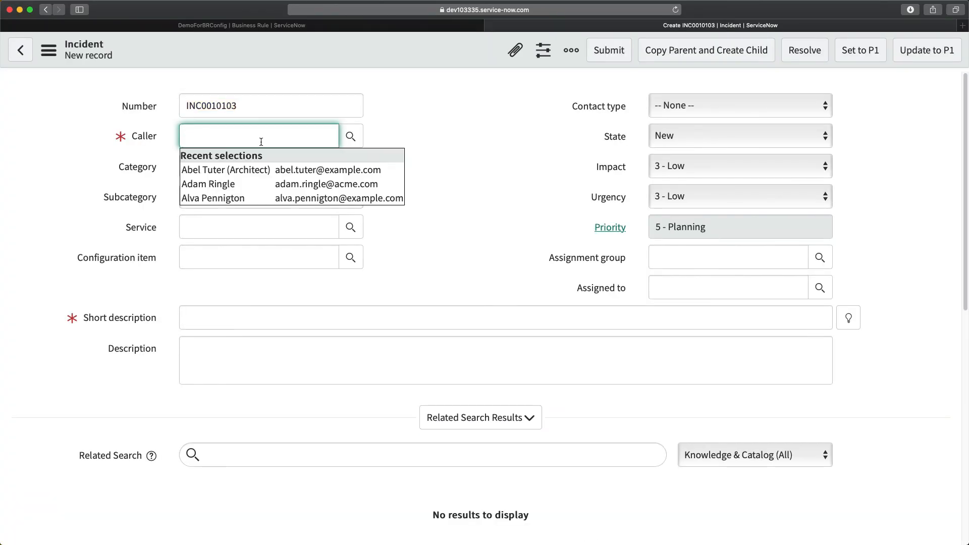
left_click(210, 184)
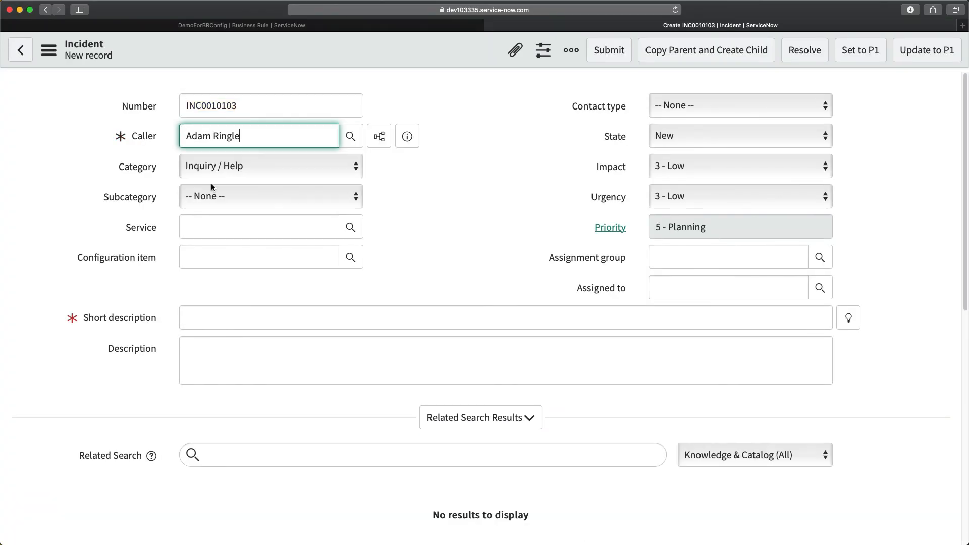
left_click(234, 321)
type("Test fgor")
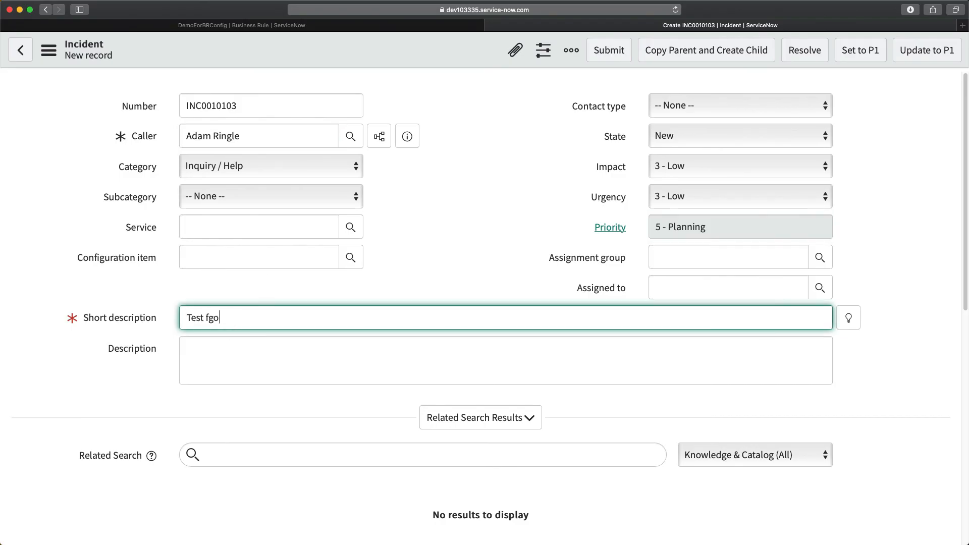
key("BackSpace")
key("BackSpace")
key("BackSpace")
key("BackSpace")
key("BackSpace")
key("BackSpace")
type("or BR with script")
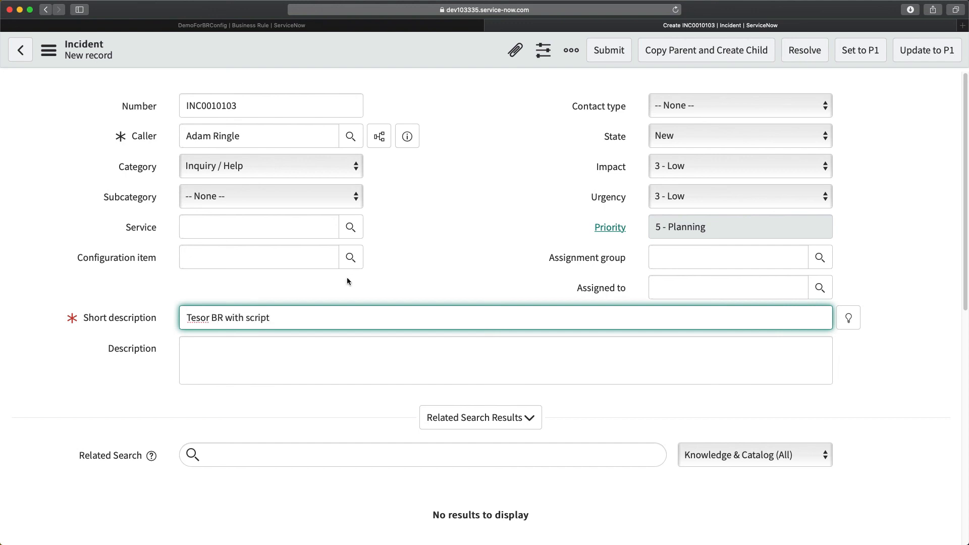
left_click(484, 206)
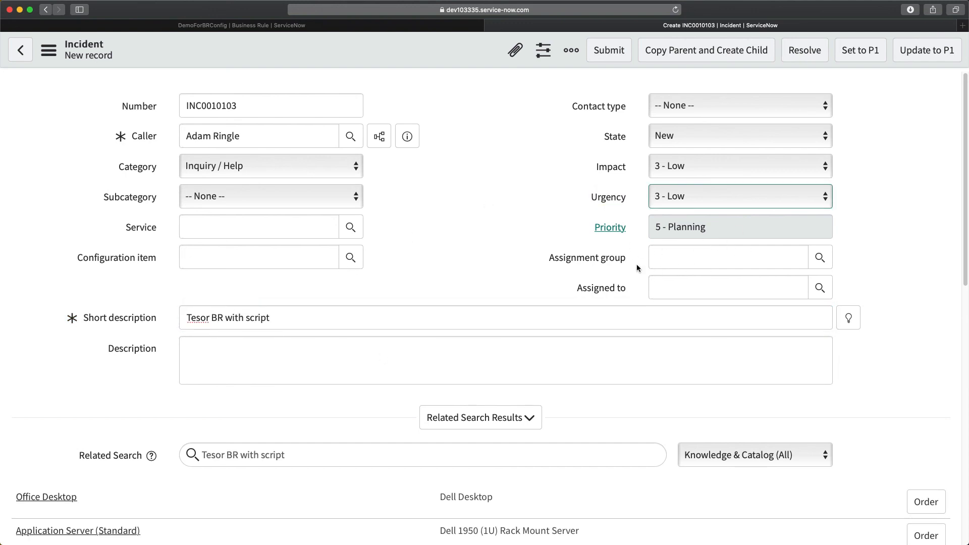
Set the new incident's category to Network and save the record, staying on its form
left_click(207, 166)
left_click(195, 194)
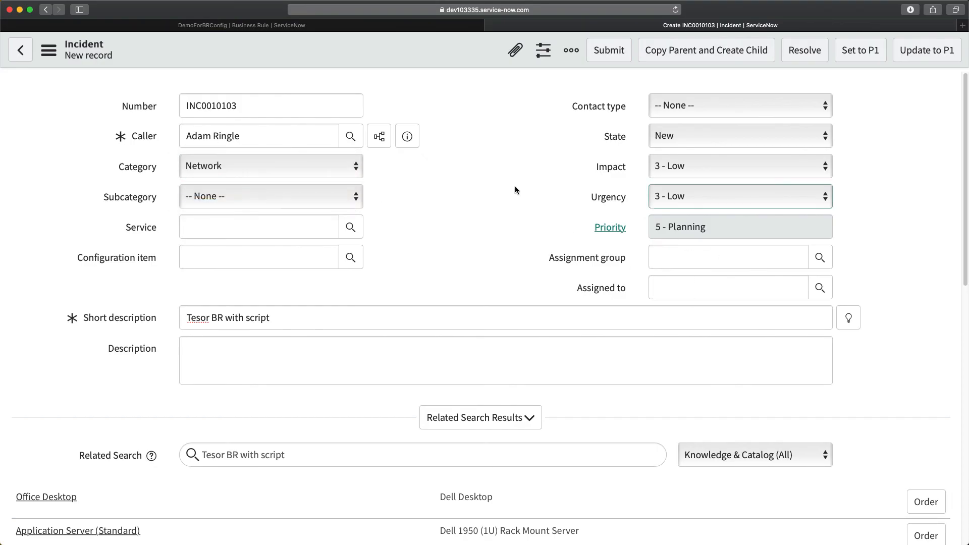
right_click(436, 50)
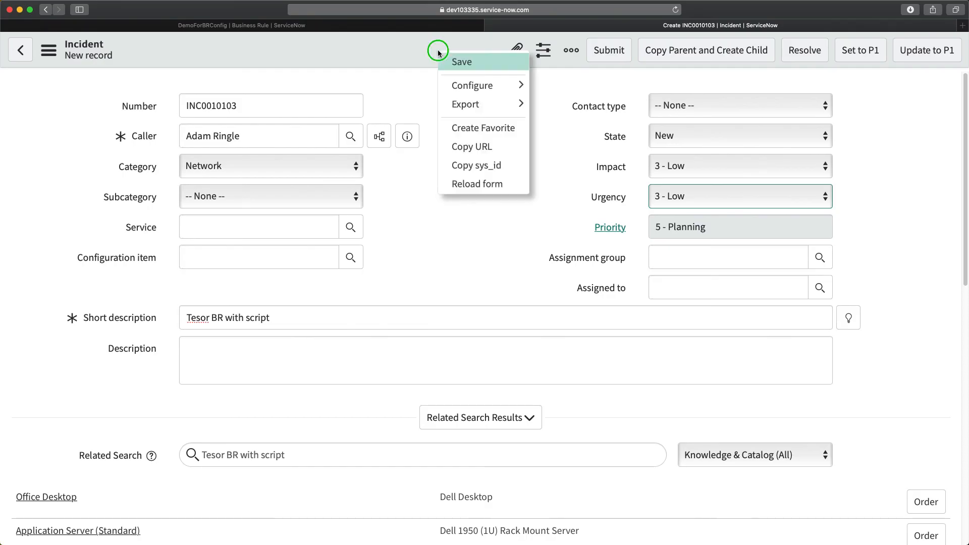
left_click(454, 63)
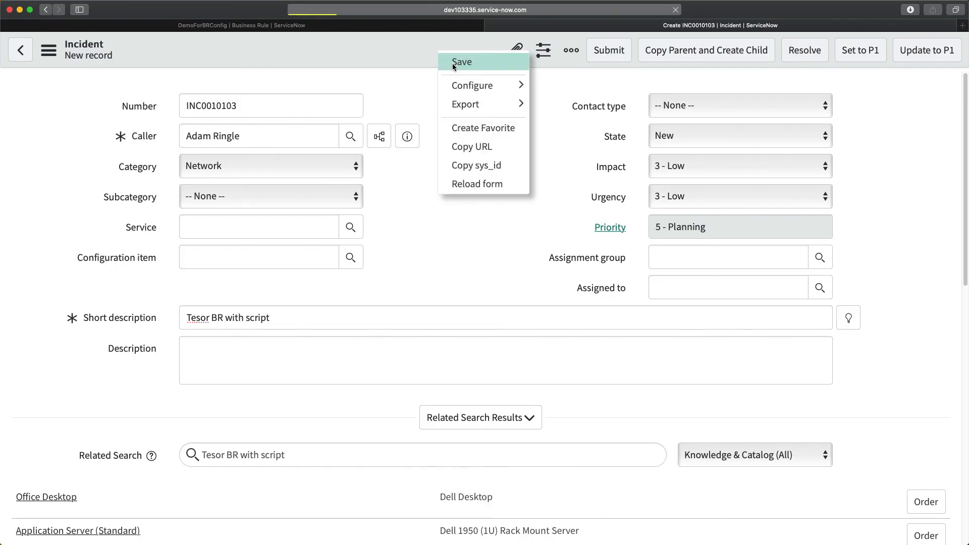